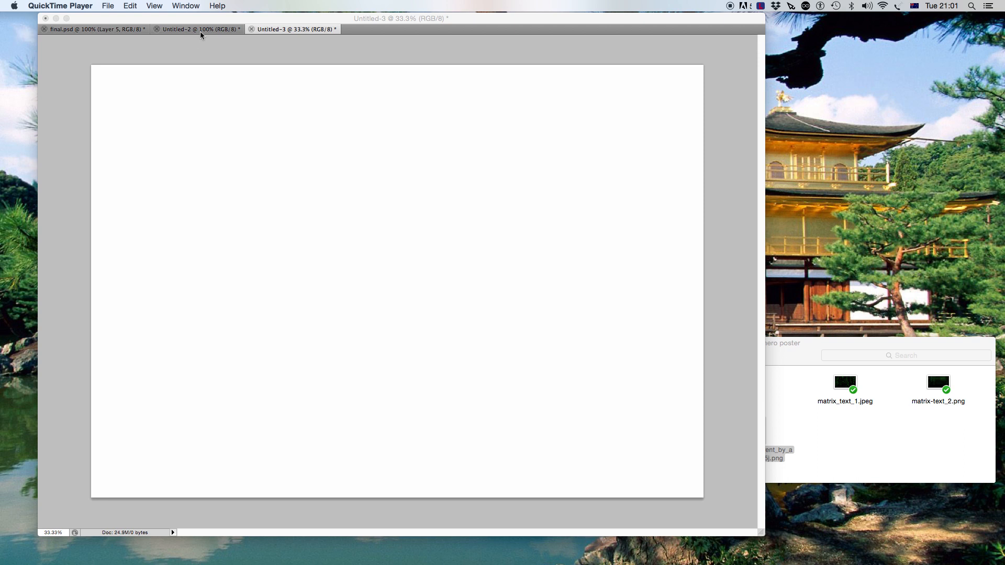
- Switch between the example poster documents and the blank new canvas to compare them
left_click(175, 30)
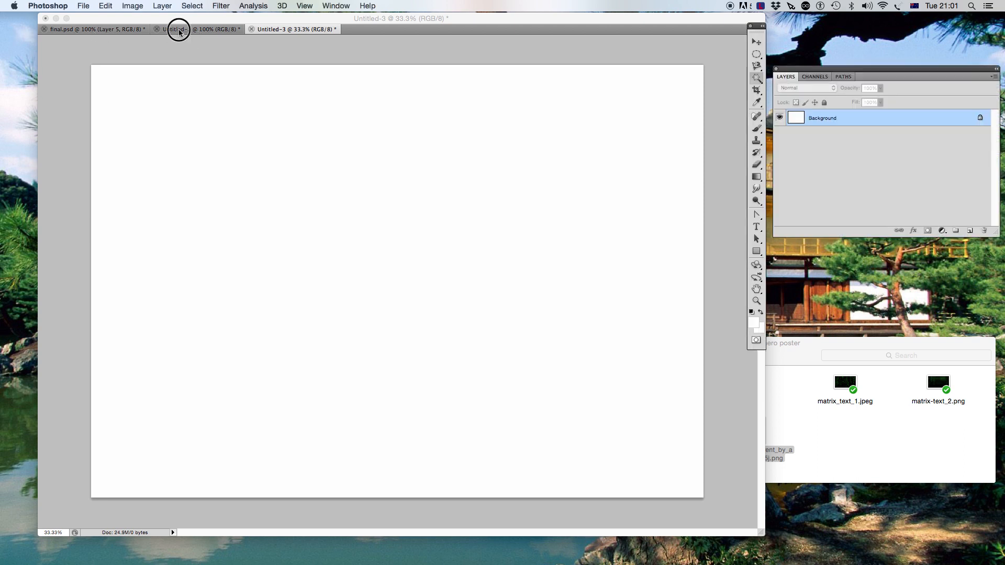
left_click(179, 31)
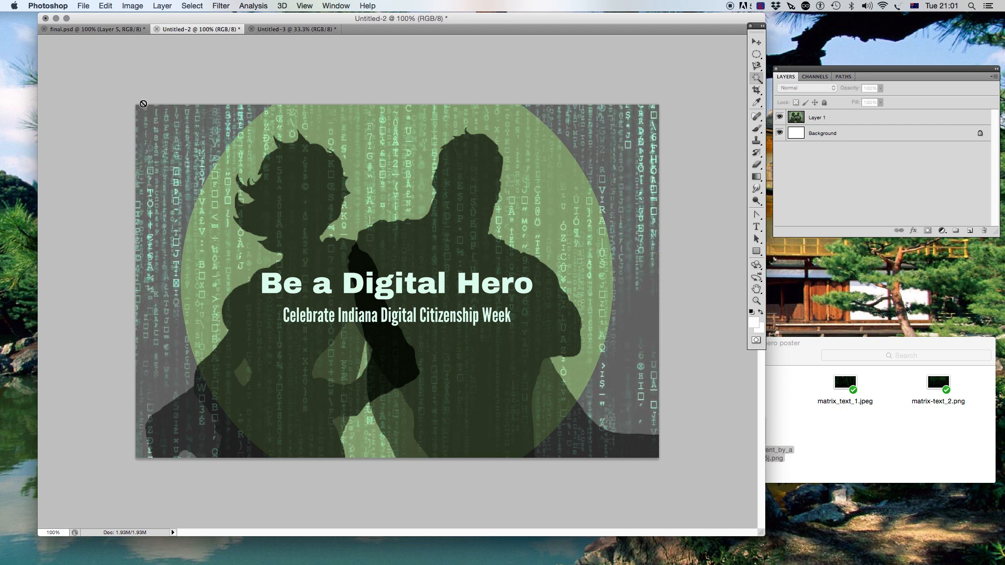
left_click(100, 29)
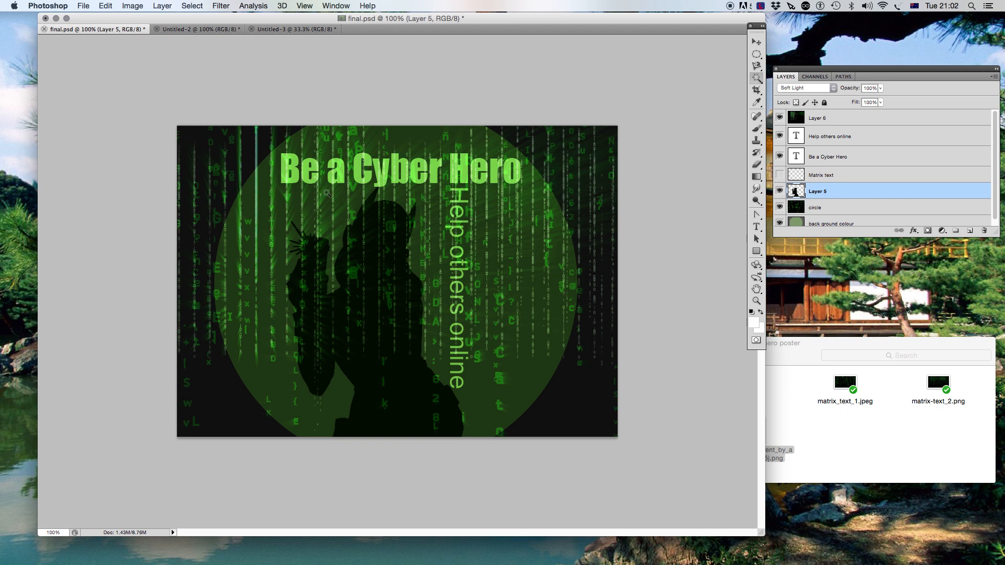
left_click(268, 31)
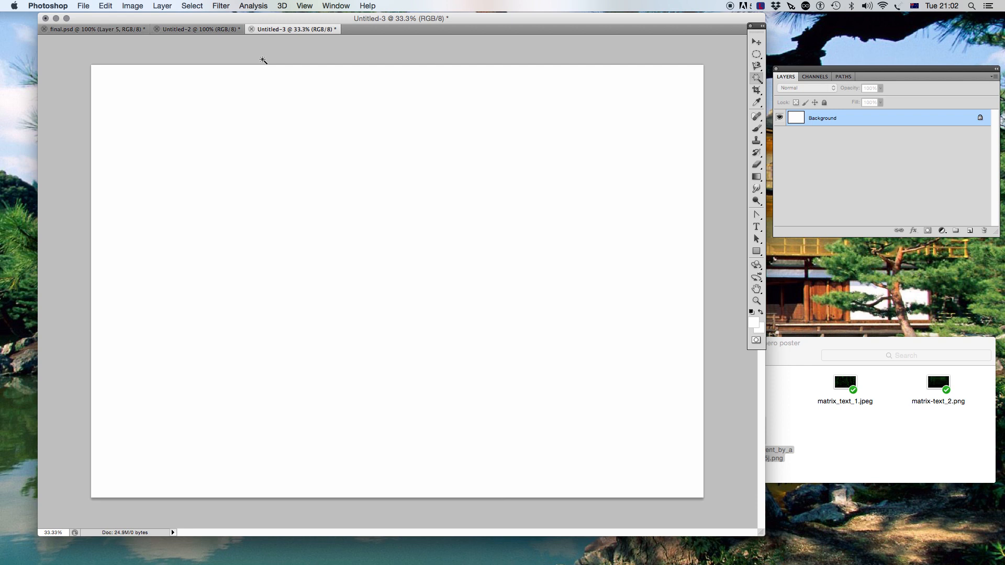
left_click(178, 31)
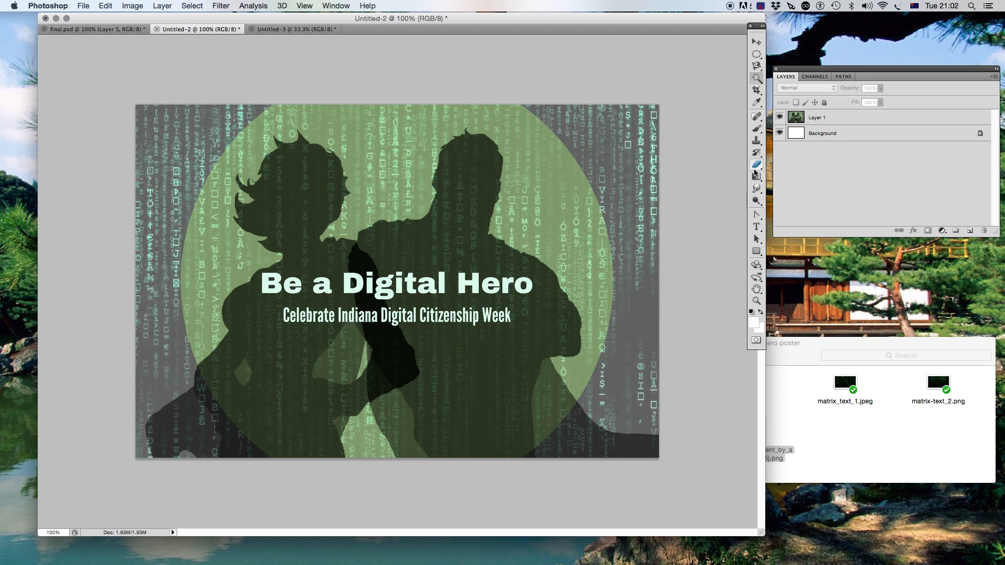
- Sample the dark grey from the example poster's edge as the foreground colour with the Eyedropper
left_click(755, 104)
left_click(643, 317)
left_click(642, 319)
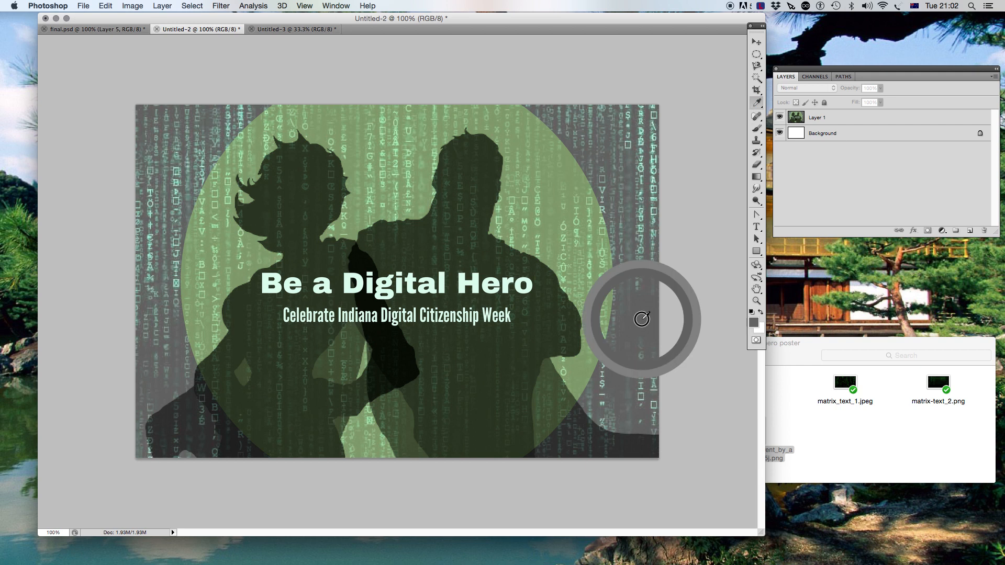
left_click(641, 318)
left_click(642, 319)
left_click(642, 319)
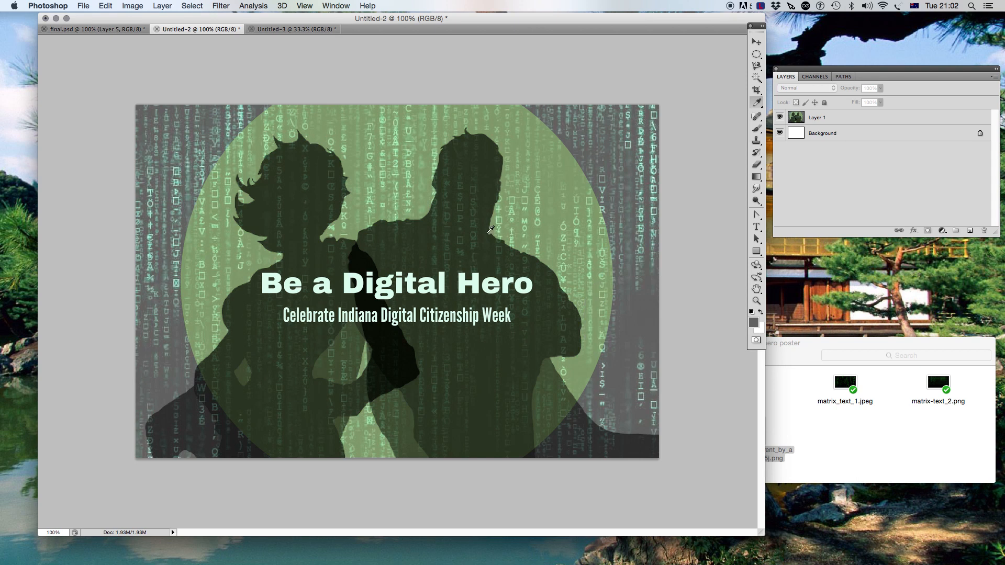
- Fill the blank canvas's background with the grey foreground colour
left_click(274, 31)
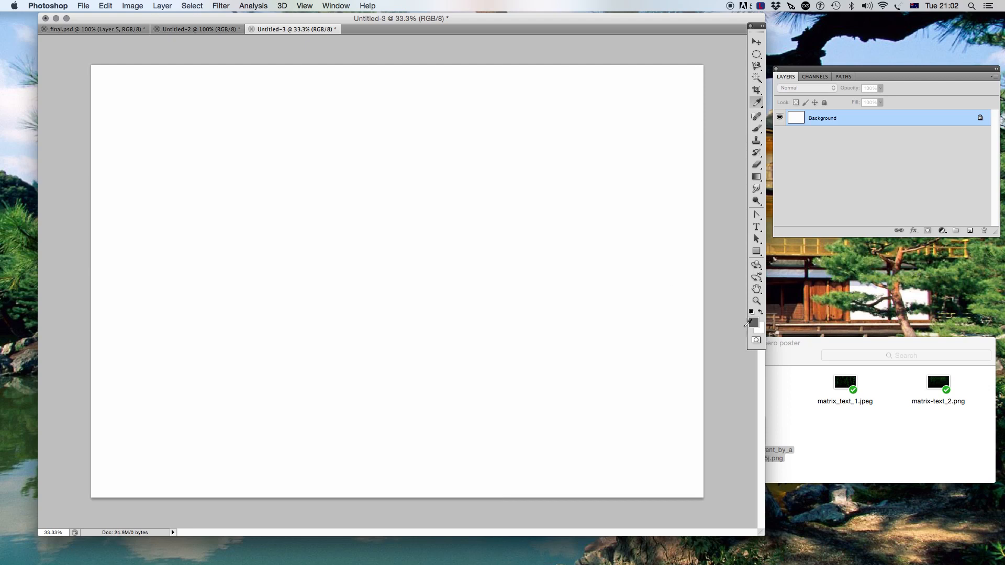
left_click(109, 7)
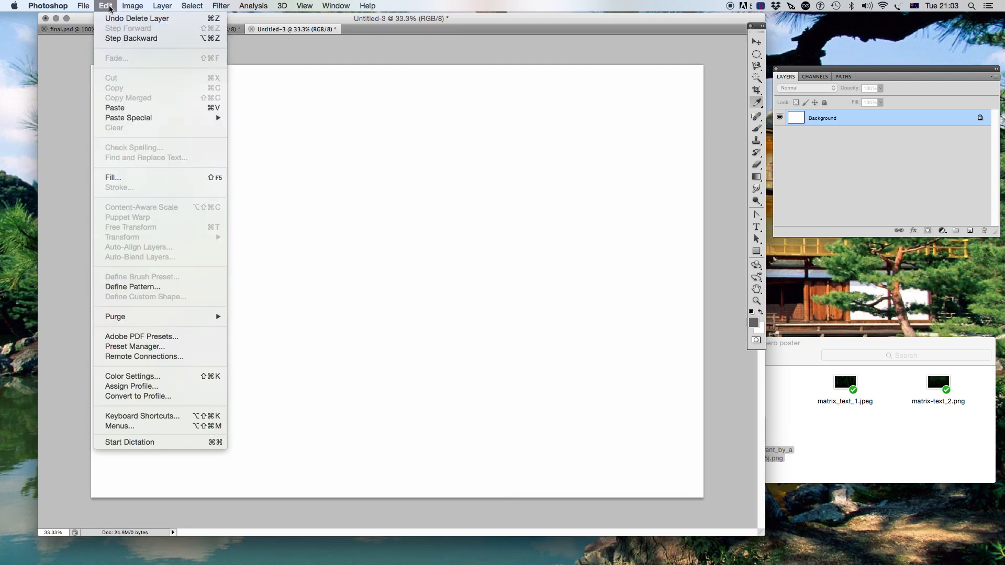
left_click(137, 176)
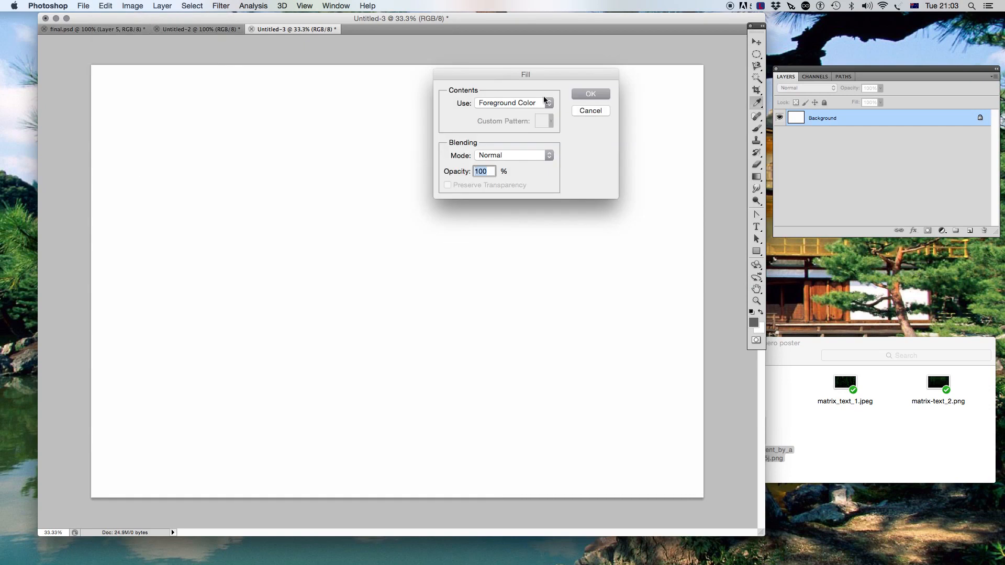
left_click(588, 95)
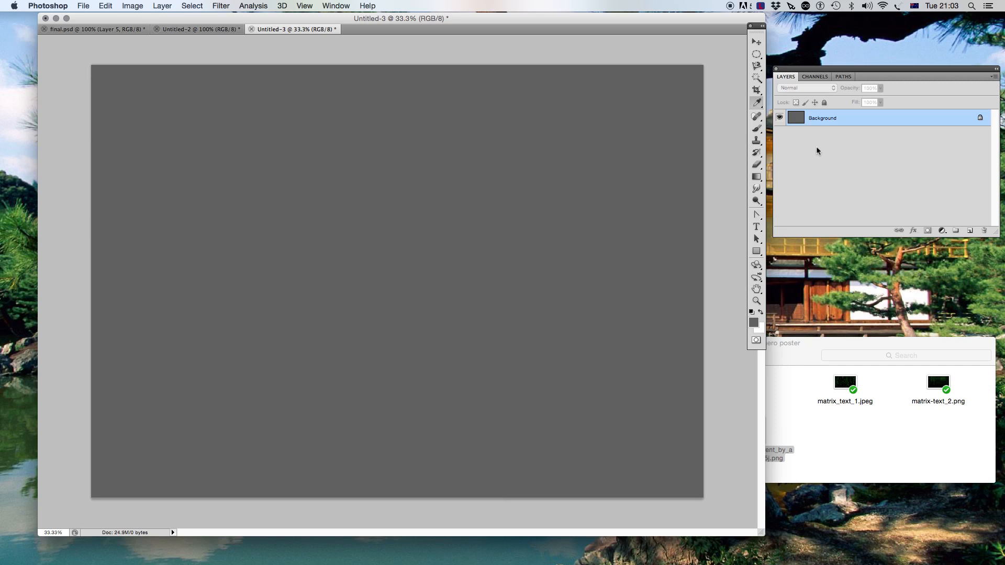
- Convert the background into a normal layer named background colour
double_click(832, 122)
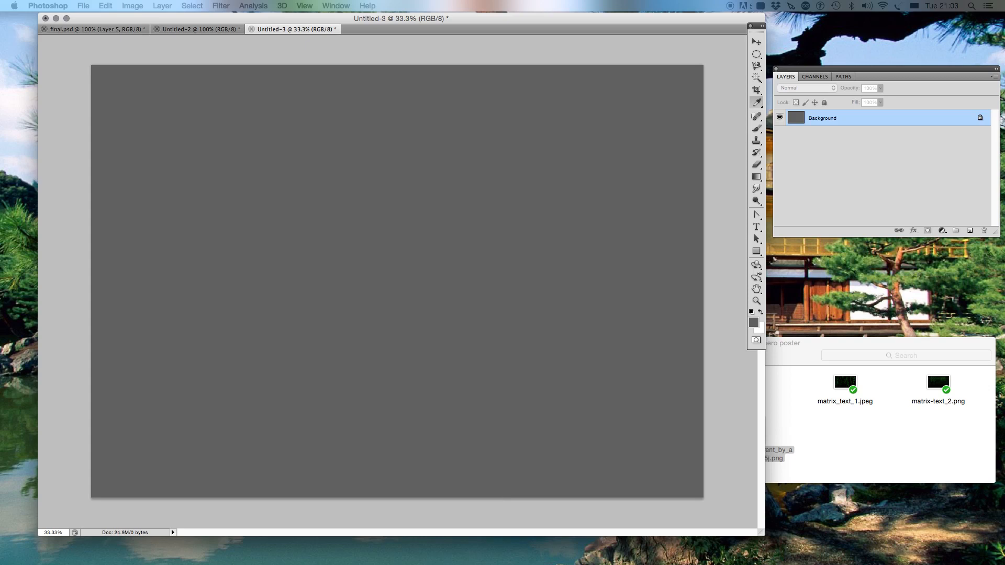
key("Return")
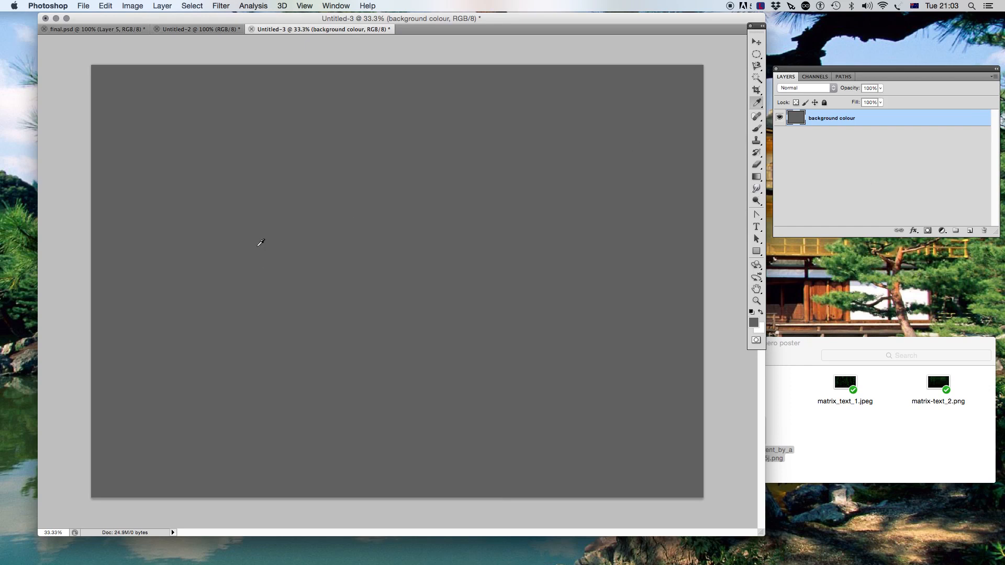
- Sample the light green of the example poster's circle as the foreground colour
left_click(102, 29)
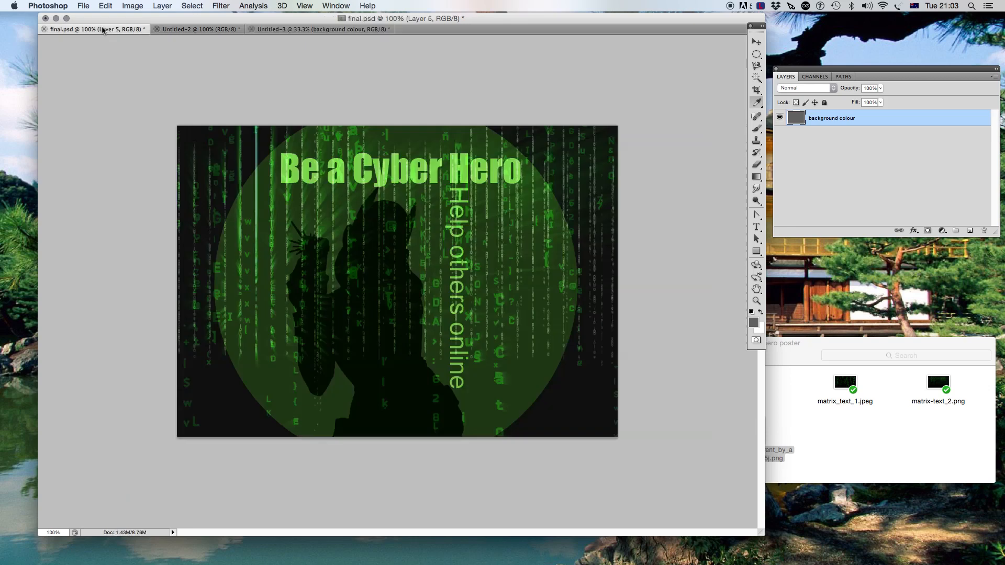
left_click(178, 30)
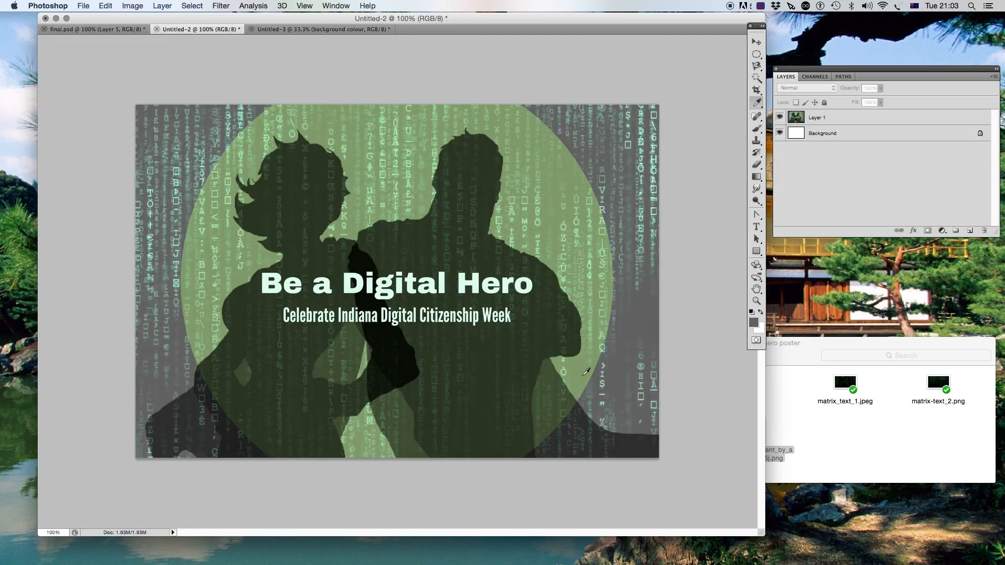
left_click(586, 365)
left_click(586, 365)
left_click(586, 365)
left_click(586, 365)
left_click(586, 363)
left_click(587, 364)
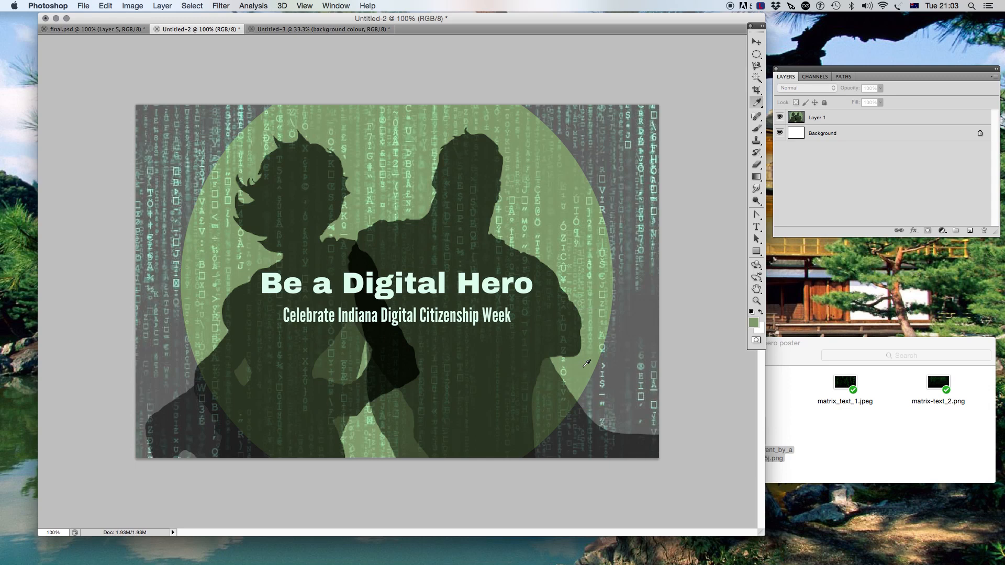
- Add a new layer above the background colour layer and name it circle
left_click(287, 32)
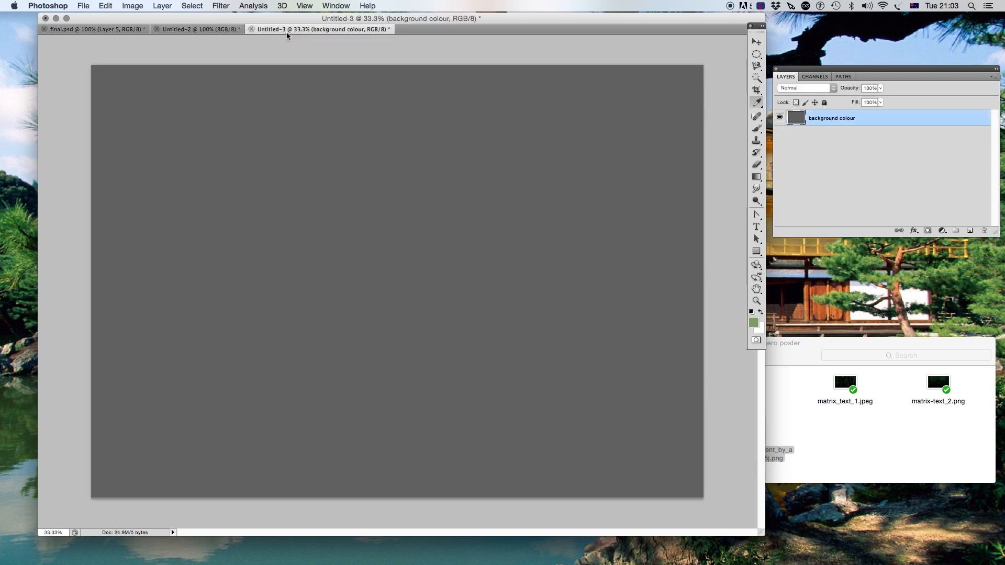
left_click(969, 231)
key("space")
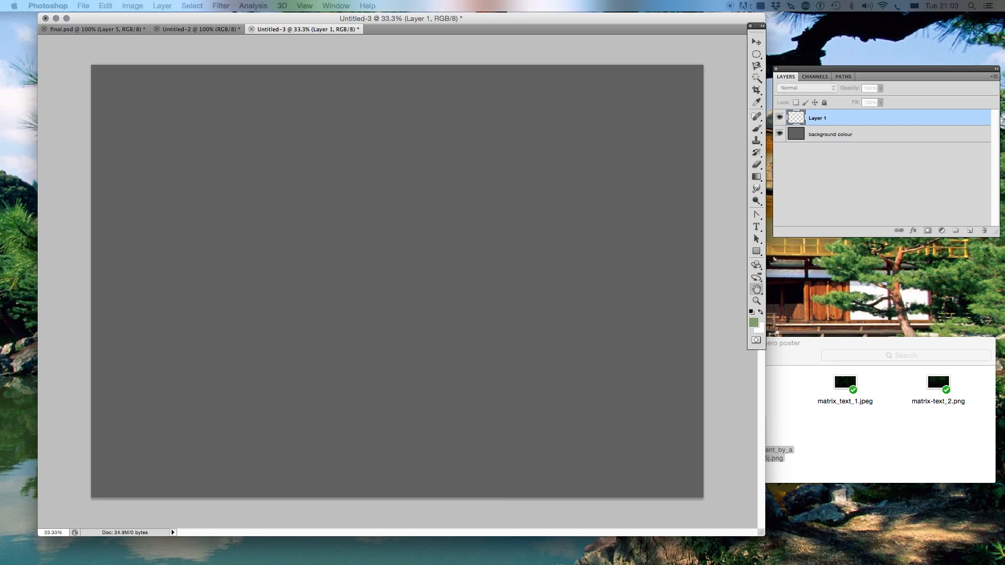
double_click(814, 117)
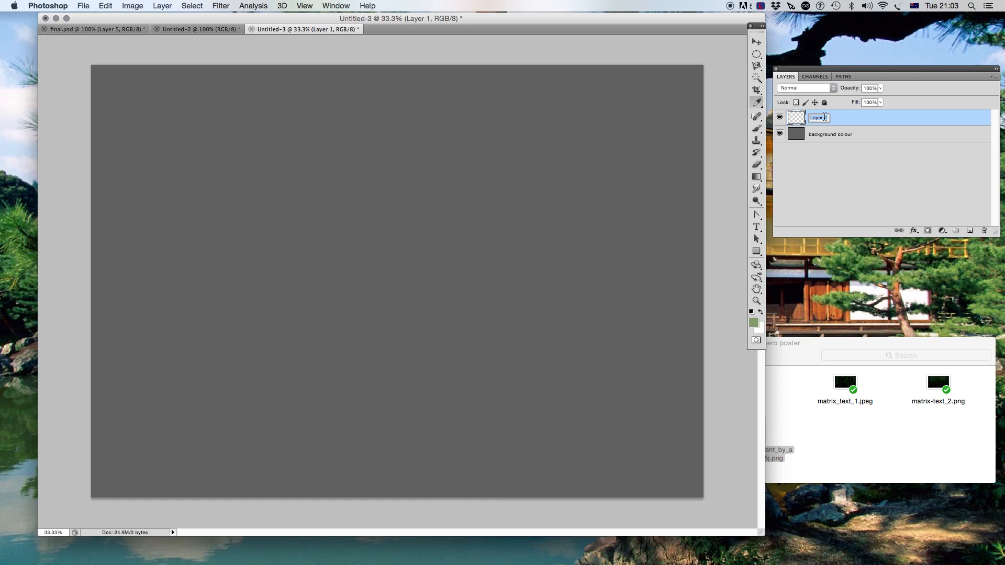
type("col")
type("cle")
left_click(837, 158)
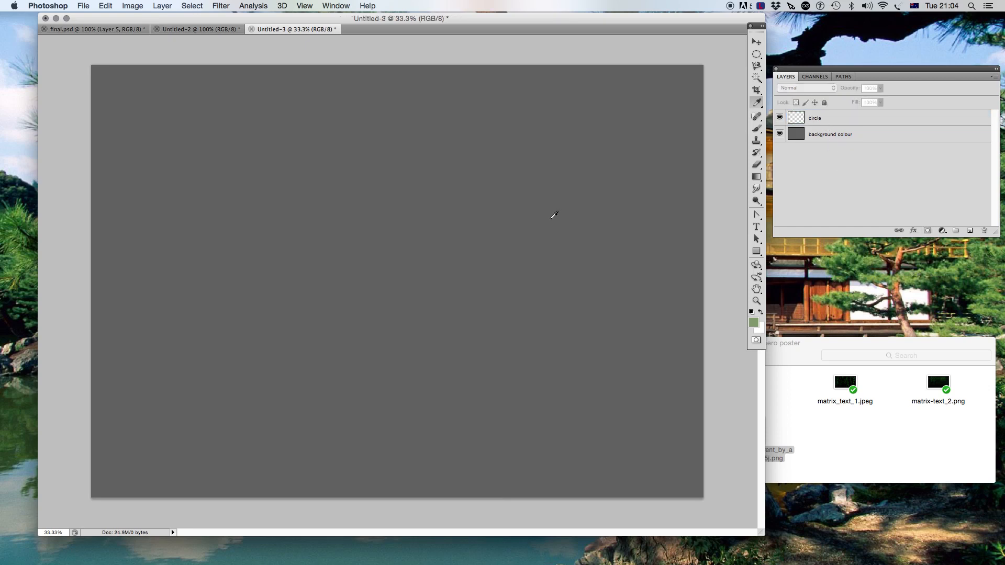
- Draw a large circular selection with the Elliptical Marquee tool spanning the full canvas height
left_click(759, 58)
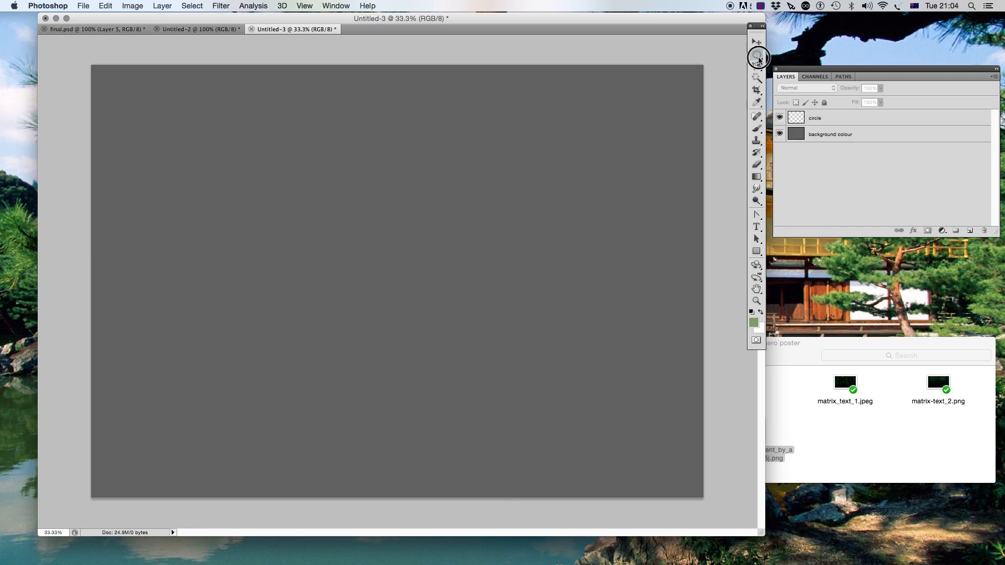
left_click(808, 52)
left_click(760, 57)
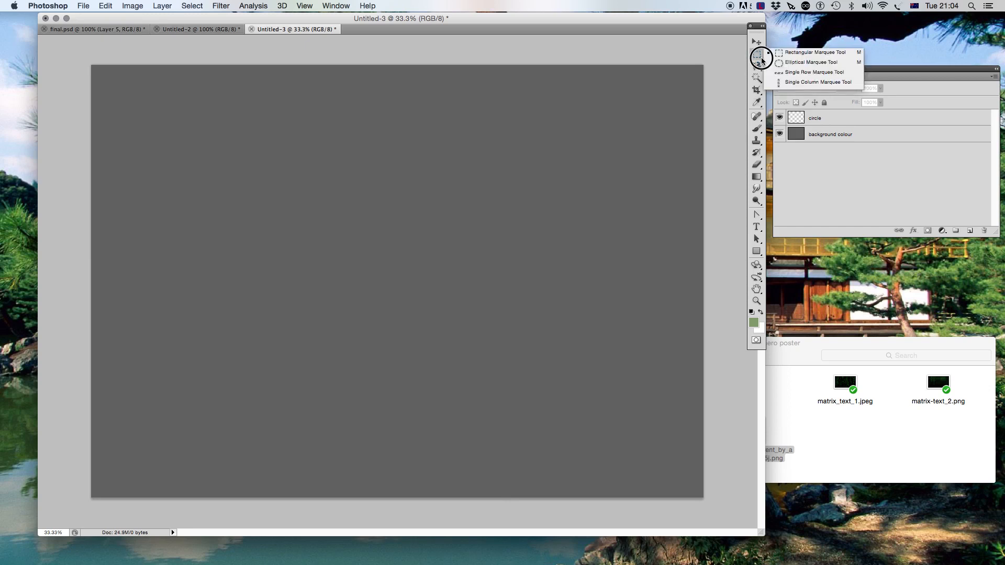
left_click(788, 67)
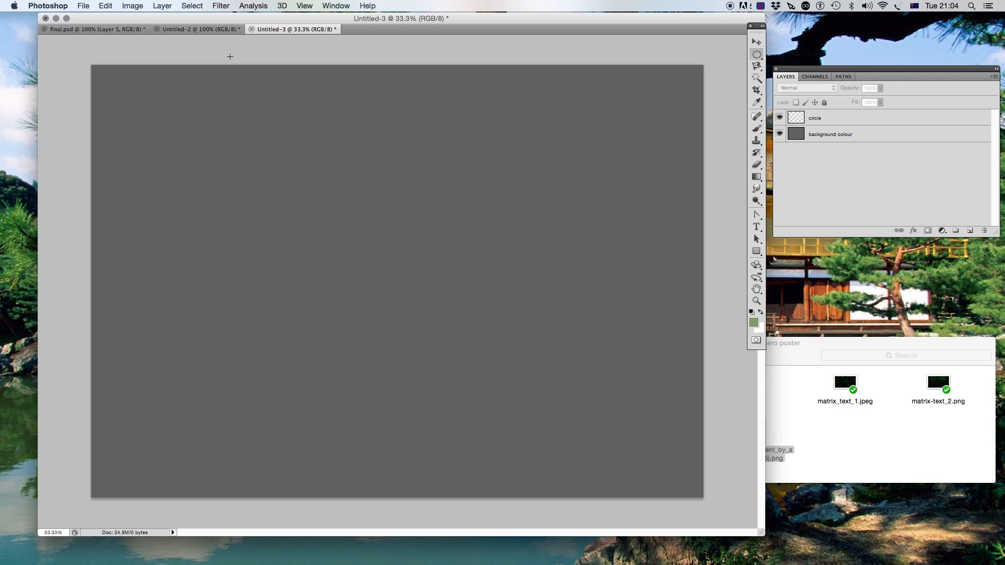
left_click_drag(226, 54, 692, 562)
left_click_drag(693, 561, 694, 562)
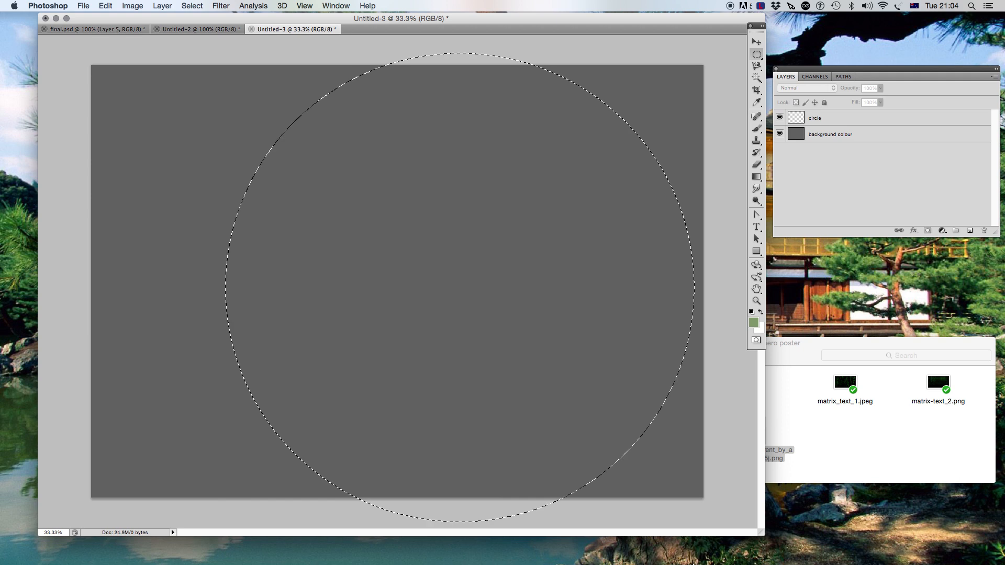
- Nudge the circular selection leftwards to centre it horizontally on the canvas
key("shift+Left")
key("shift+Left")
key("shift+Left")
key("shift+Left")
key("shift+Left")
key("shift+Left")
key("shift+Left")
key("shift+Left")
key("shift+Left")
key("shift+Left")
key("Left")
key("Left")
key("Left")
key("Left")
key("Left")
key("Left")
key("Left")
key("Left")
key("Left")
key("Left")
key("Left")
key("Left")
key("Left")
key("Left")
key("Left")
key("Left")
key("Left")
key("Left")
key("Left")
key("Left")
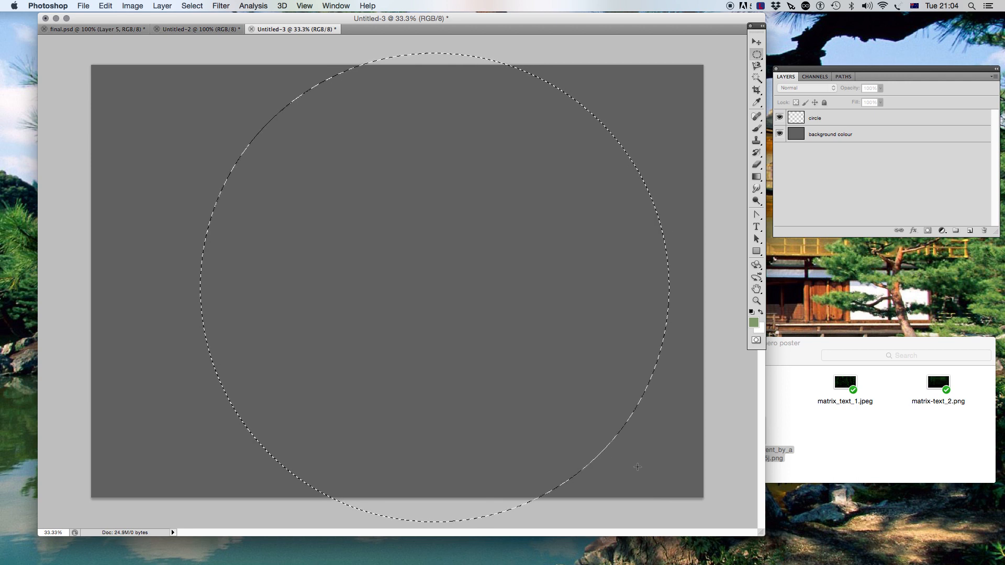
key("Left")
key("Left")
key("Left")
key("Left")
key("Left")
key("Left")
key("Left")
key("Left")
key("Left")
key("Left")
key("Left")
key("Left")
key("Left")
key("Left")
key("Left")
key("Left")
key("Left")
key("Left")
key("Left")
key("Left")
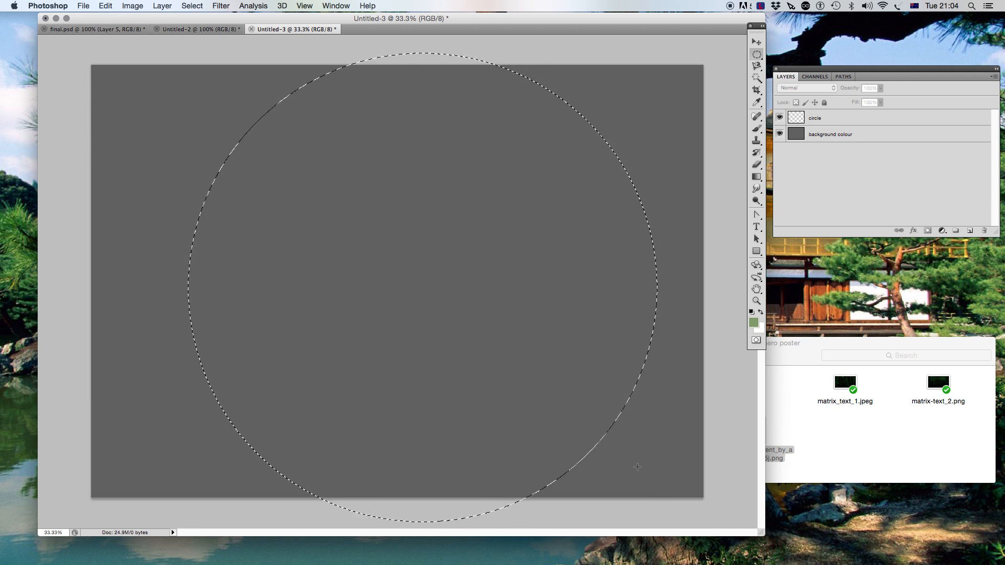
key("Left")
key("Left")
key("Left")
key("Left")
key("Left")
key("Left")
key("Left")
key("Left")
key("Left")
key("Left")
key("Left")
key("Left")
key("Left")
key("Left")
key("Left")
key("Left")
key("Left")
key("Left")
key("Left")
key("Left")
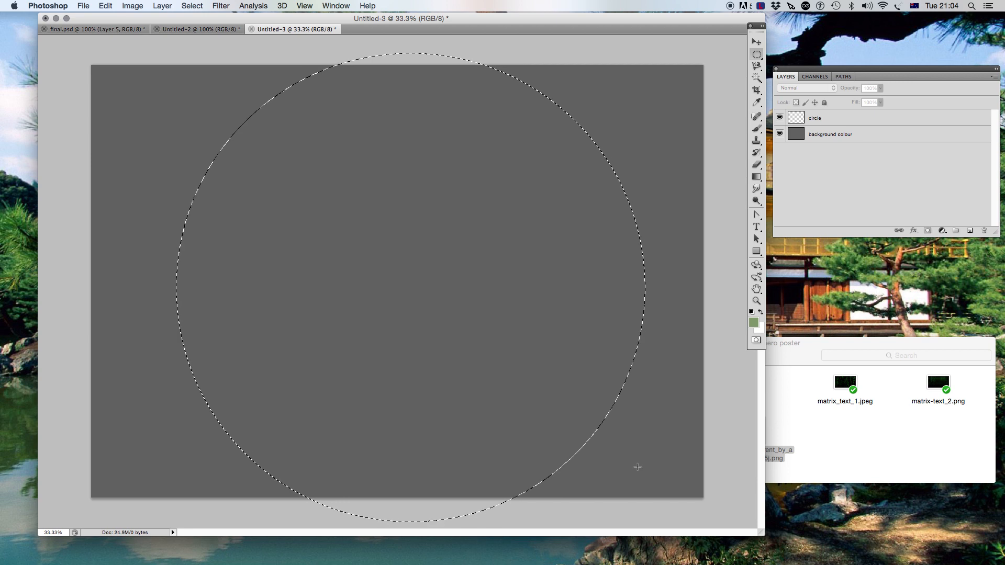
key("Left")
key("Left")
key("Left")
key("Left")
key("Left")
key("Left")
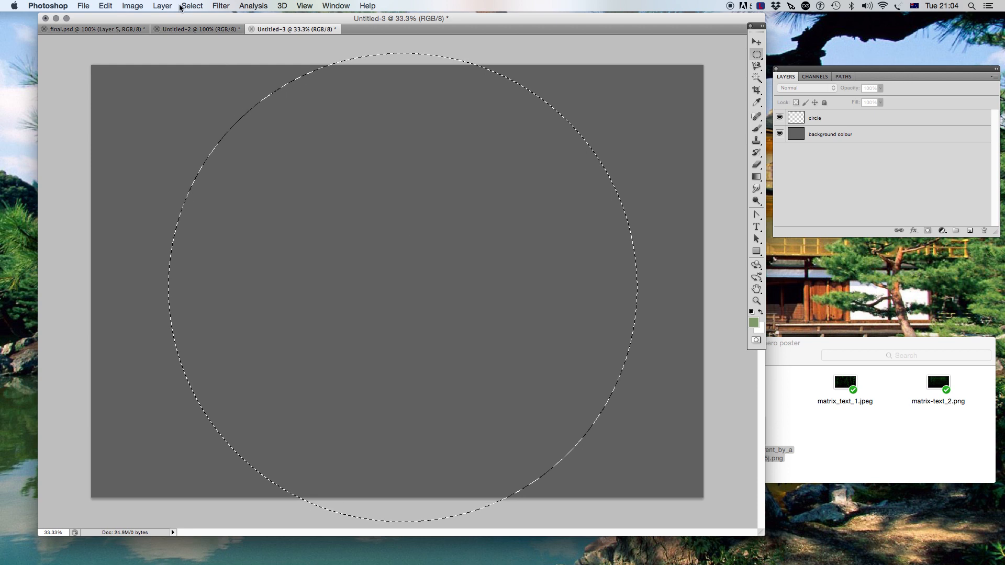
- Fill the circular selection on the circle layer with the green foreground colour, then deselect
left_click(107, 6)
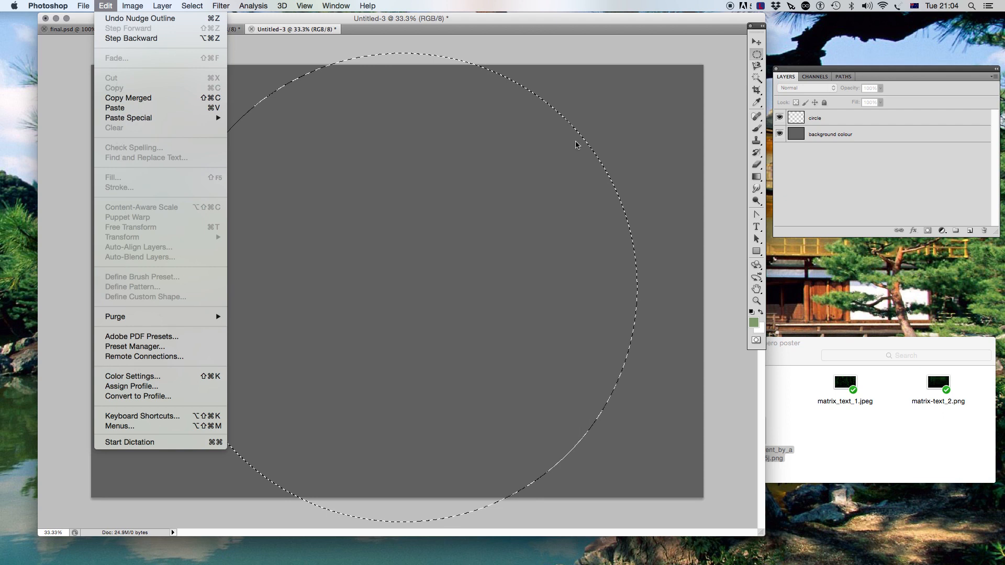
left_click(827, 121)
left_click(826, 123)
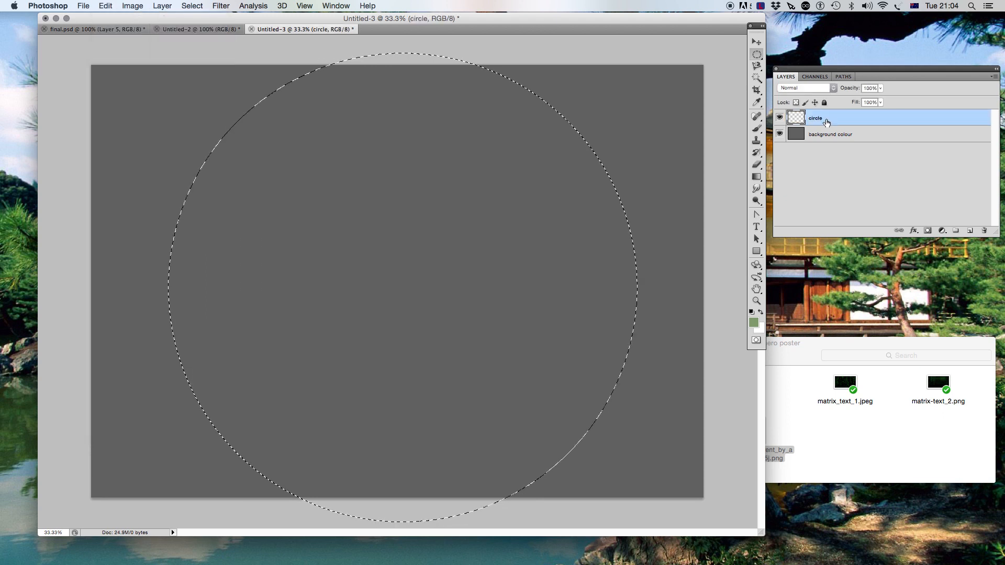
left_click(106, 6)
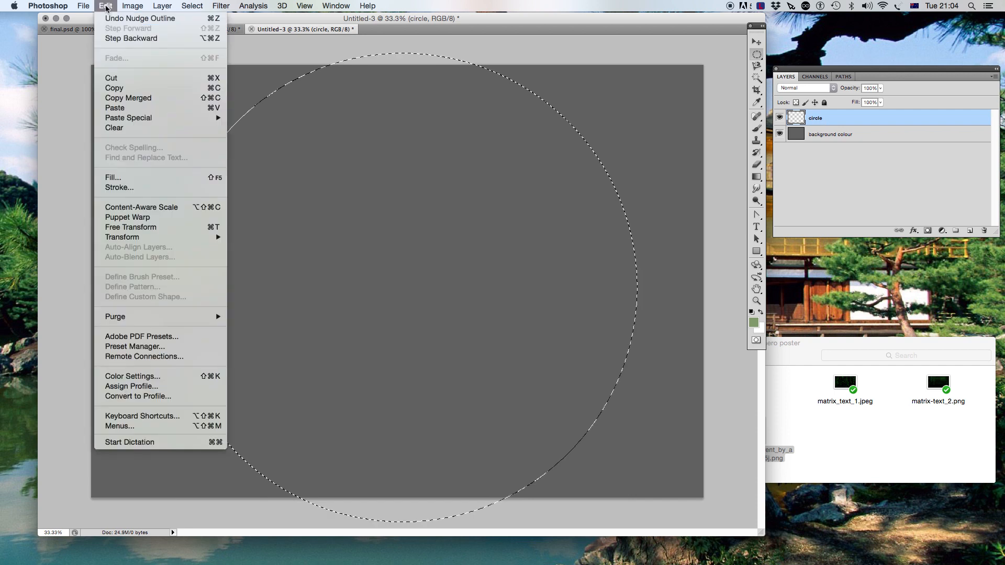
left_click(112, 179)
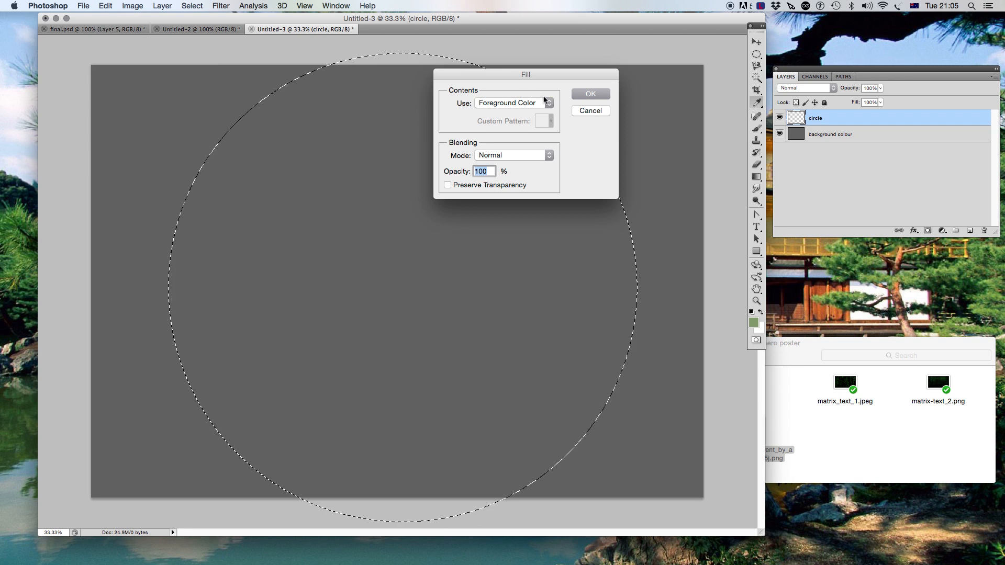
left_click(587, 95)
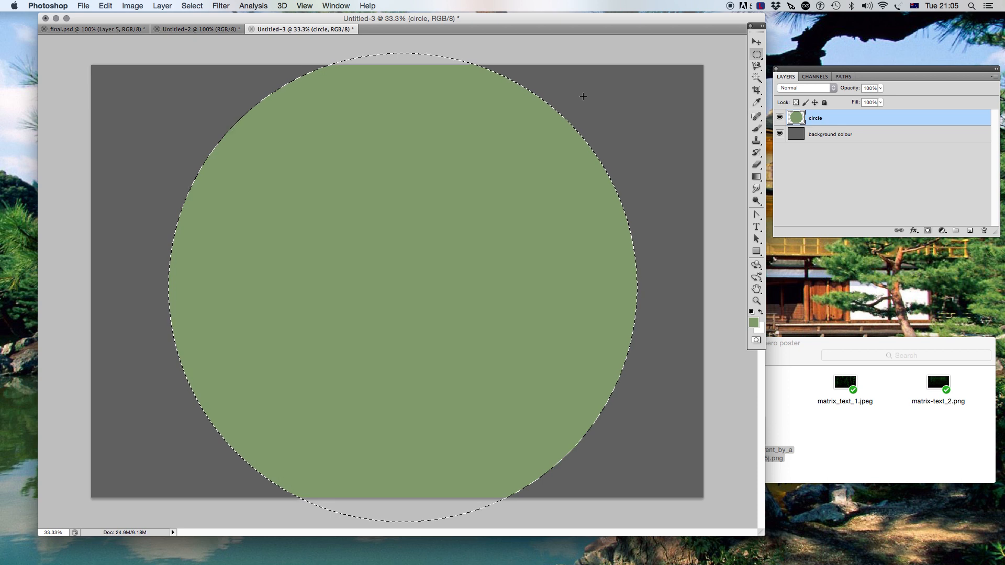
key("super+d")
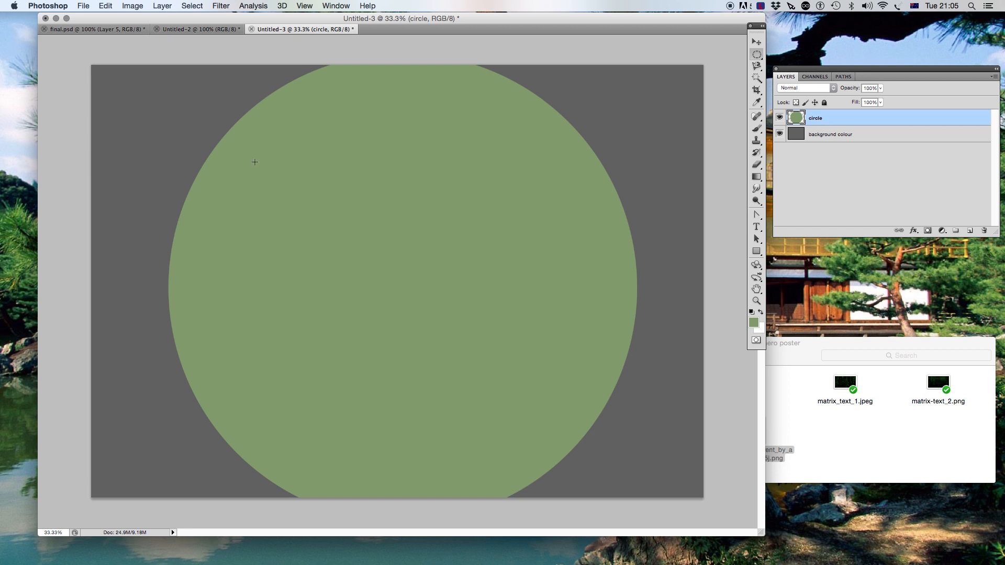
- Compare the new circle against the example poster
left_click(179, 30)
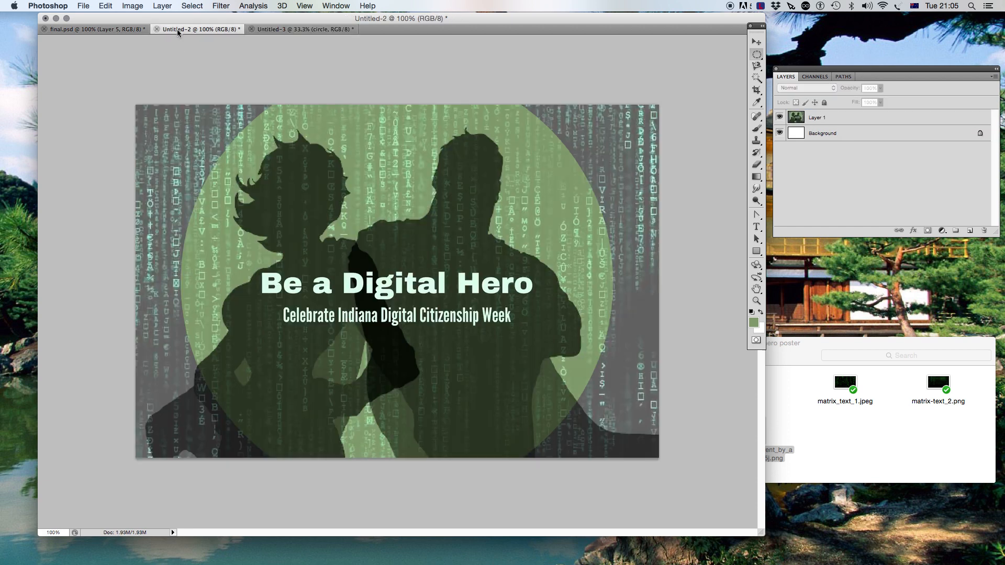
left_click(270, 30)
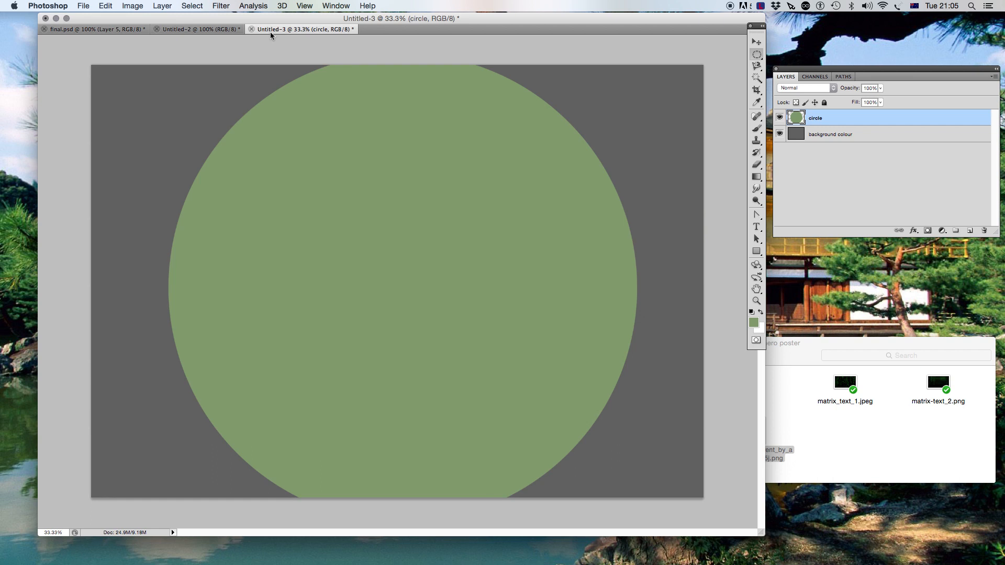
- Compare the canvas with the example poster
left_click(198, 30)
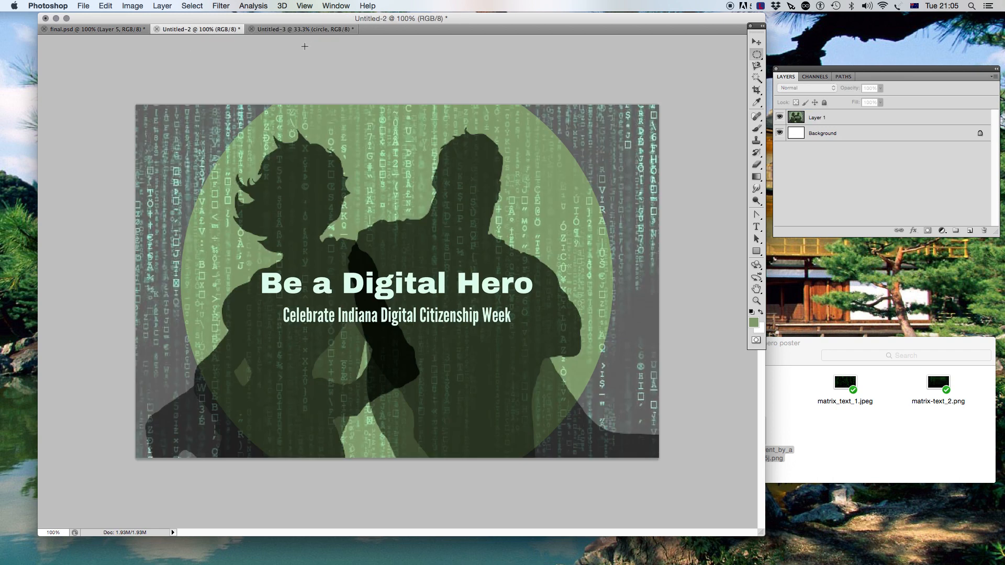
left_click(308, 29)
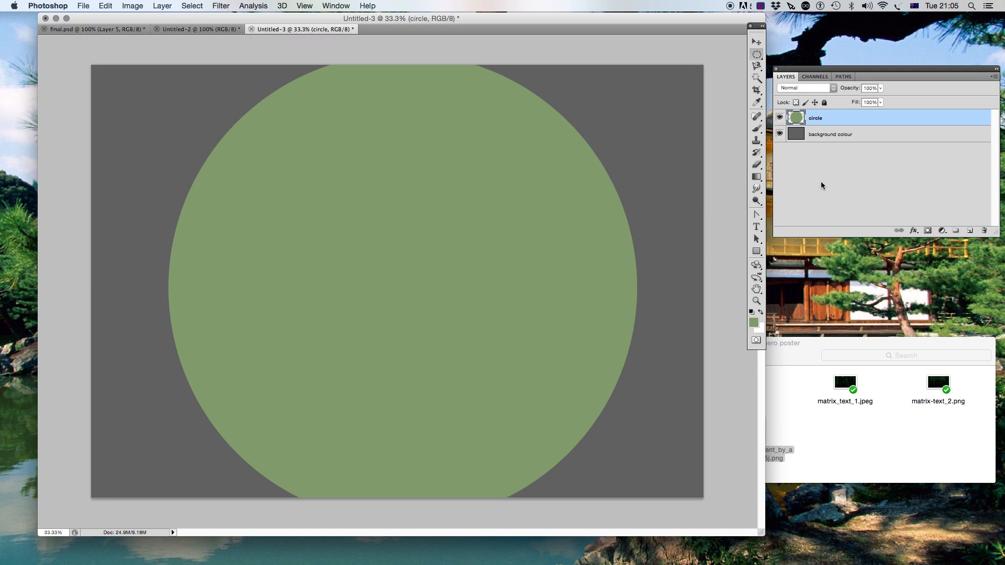
- Place the matrix_text_1.jpeg image from the poster folder and stretch it vertically to fill the canvas
left_click(970, 230)
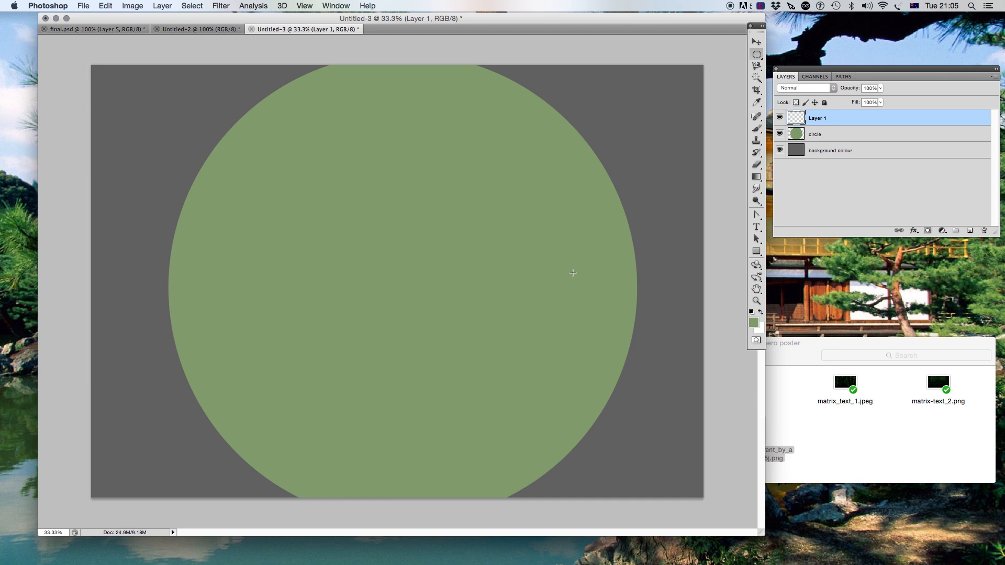
left_click_drag(790, 360, 802, 351)
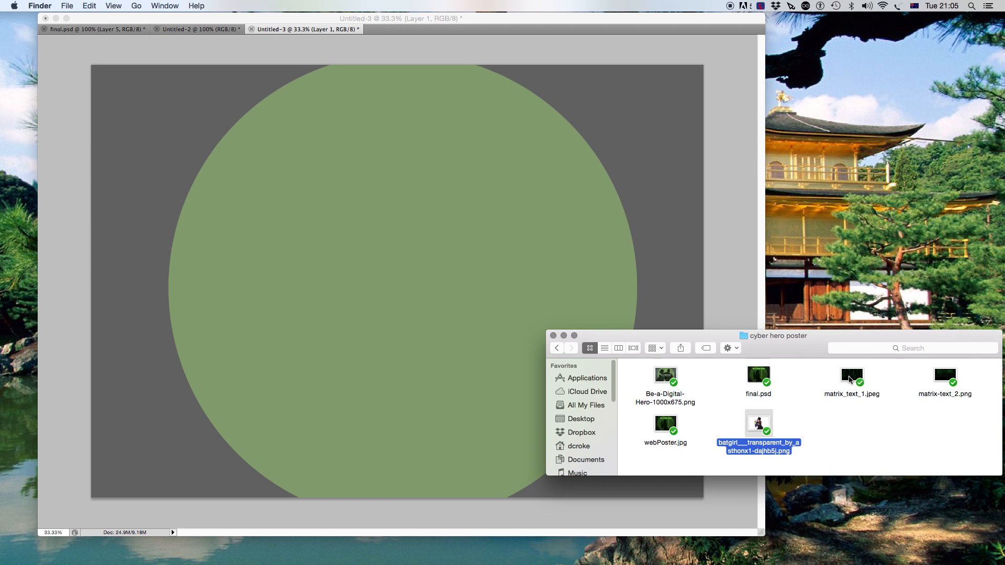
left_click_drag(850, 380, 387, 222)
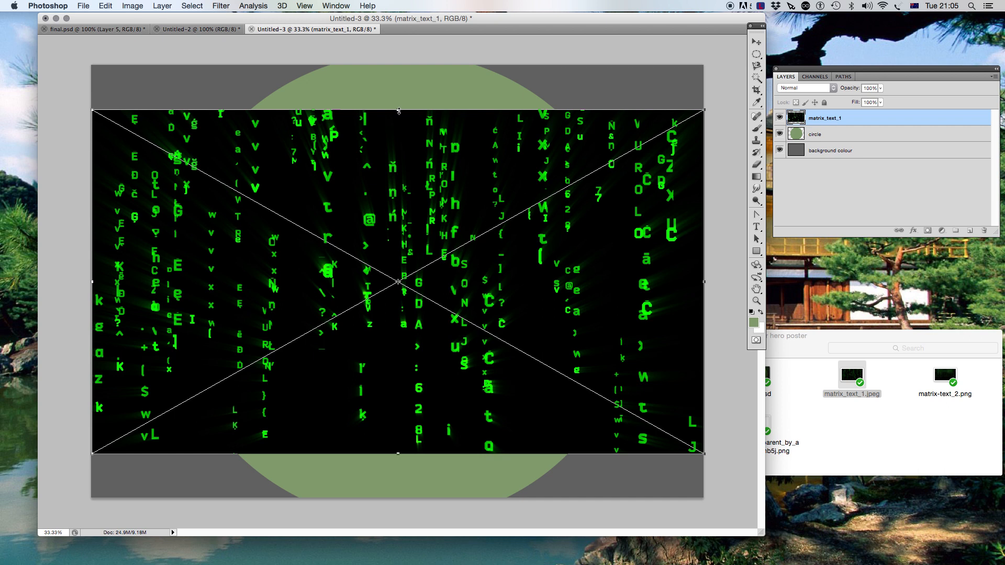
left_click_drag(397, 111, 402, 65)
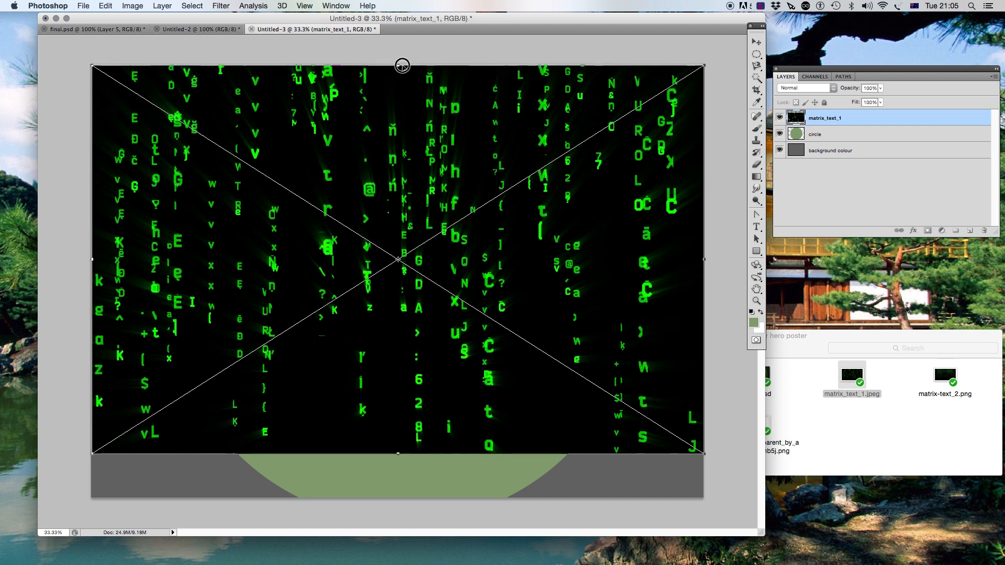
left_click_drag(398, 453, 399, 499)
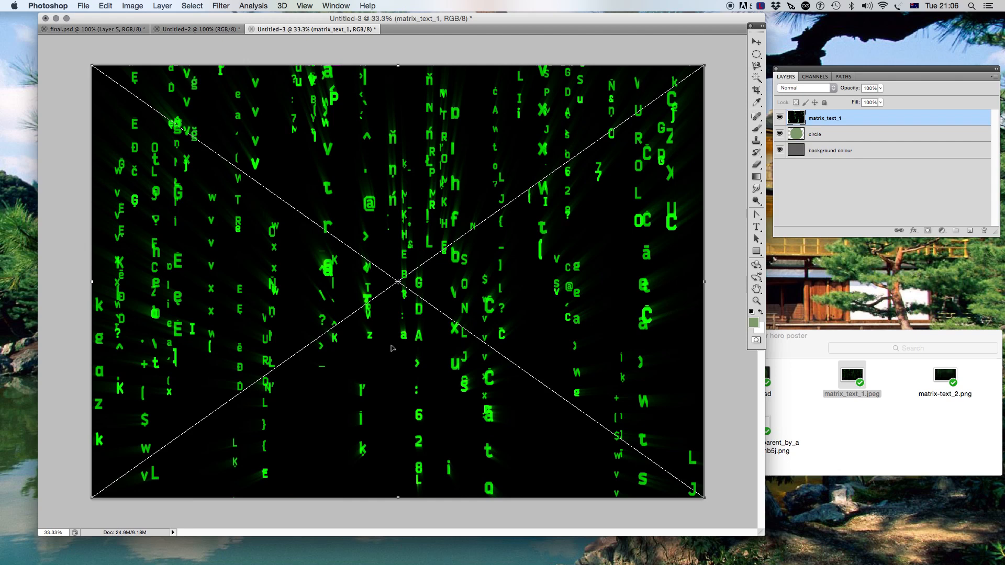
key("Return")
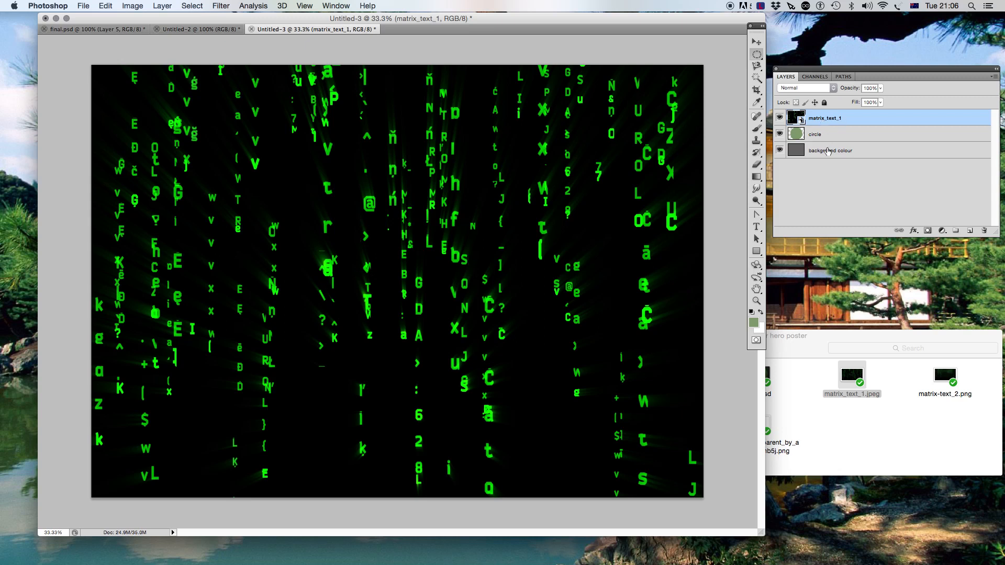
- Inspect the layer blending settings of the circle and text layers in final.psd
left_click(111, 33)
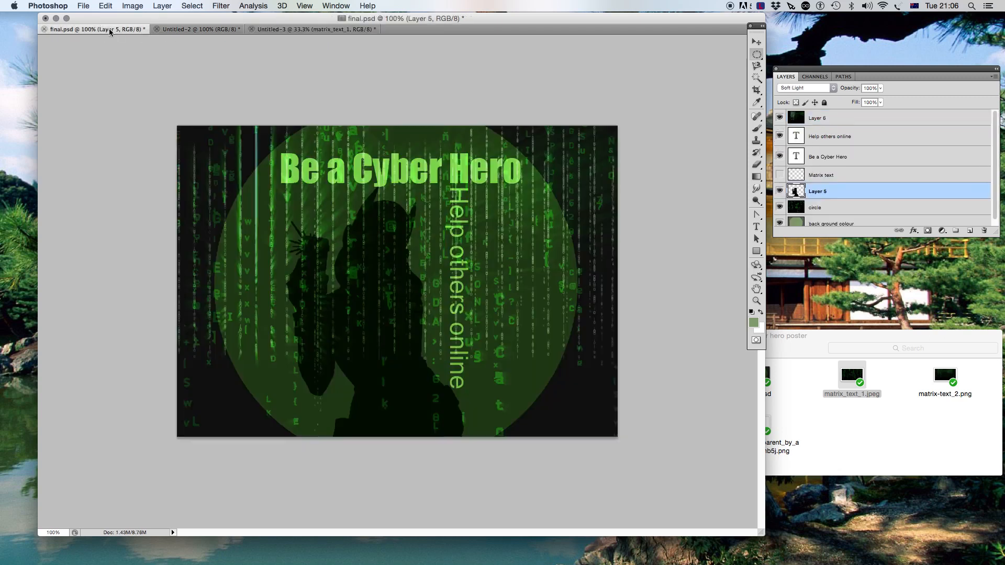
scroll(816, 190, "down", 1)
scroll(816, 189, "down", 1)
left_click(829, 205)
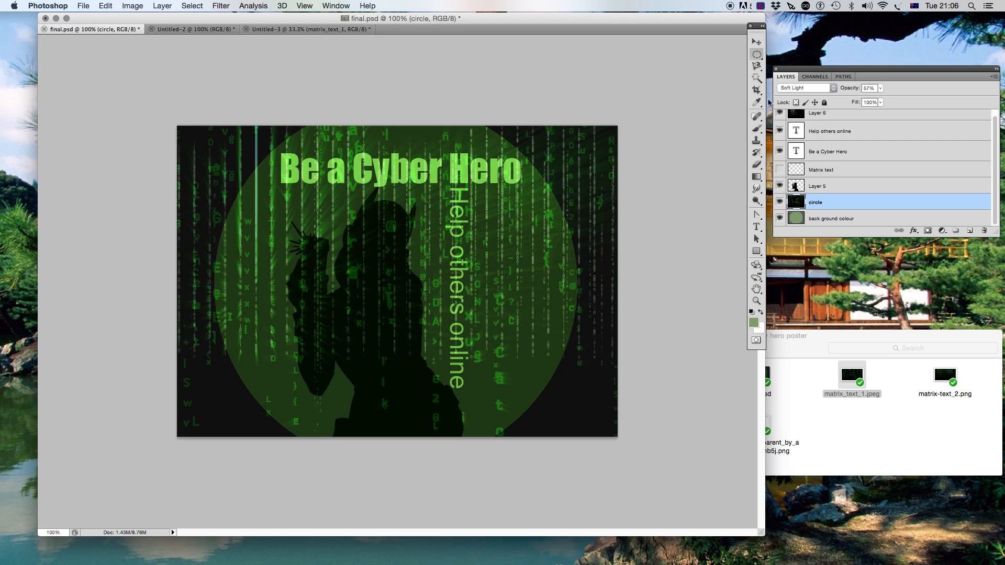
- Set the matrix text layer's blend mode to Soft Light and its opacity to 57%
left_click(311, 30)
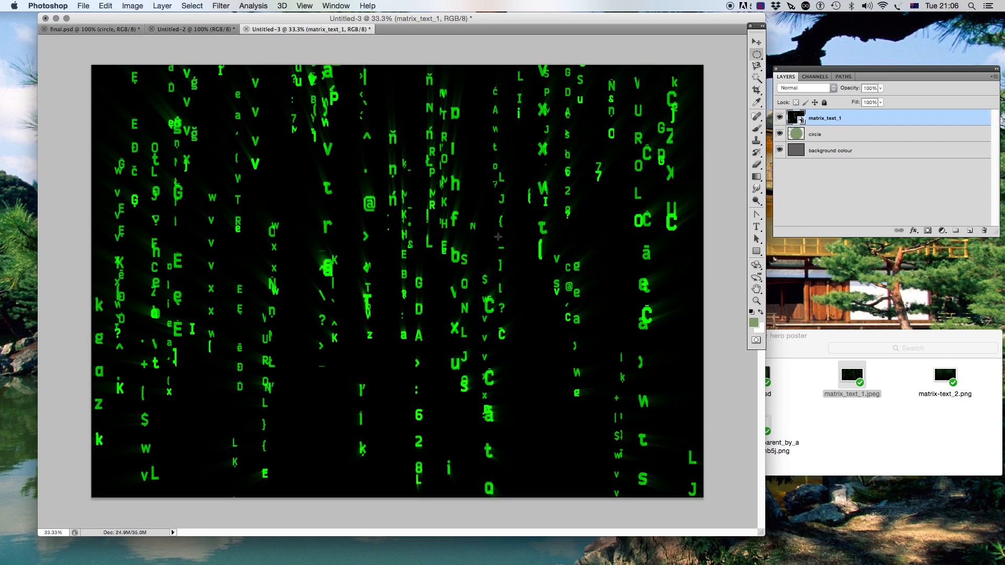
left_click(833, 89)
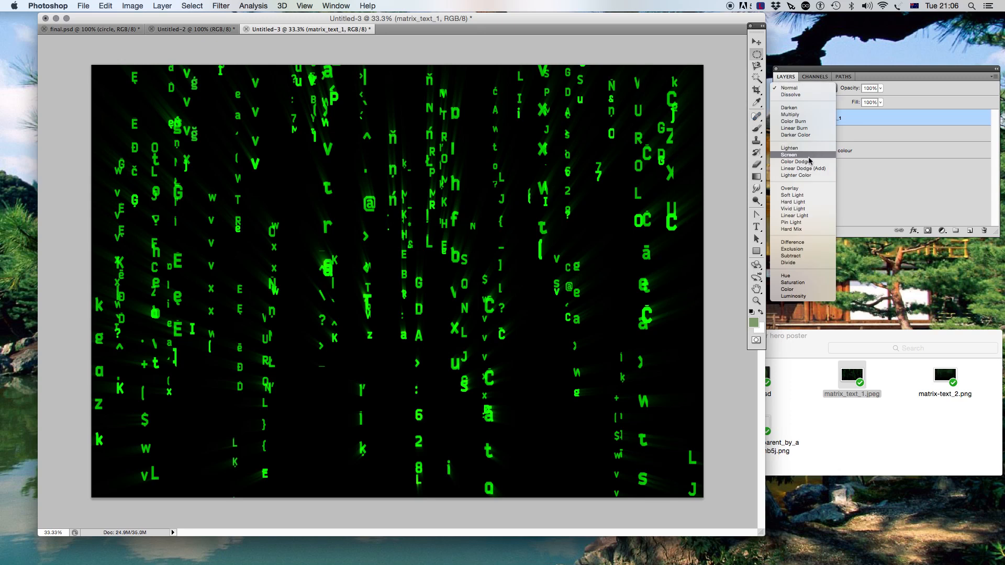
left_click(792, 196)
left_click(879, 88)
left_click_drag(882, 102, 860, 104)
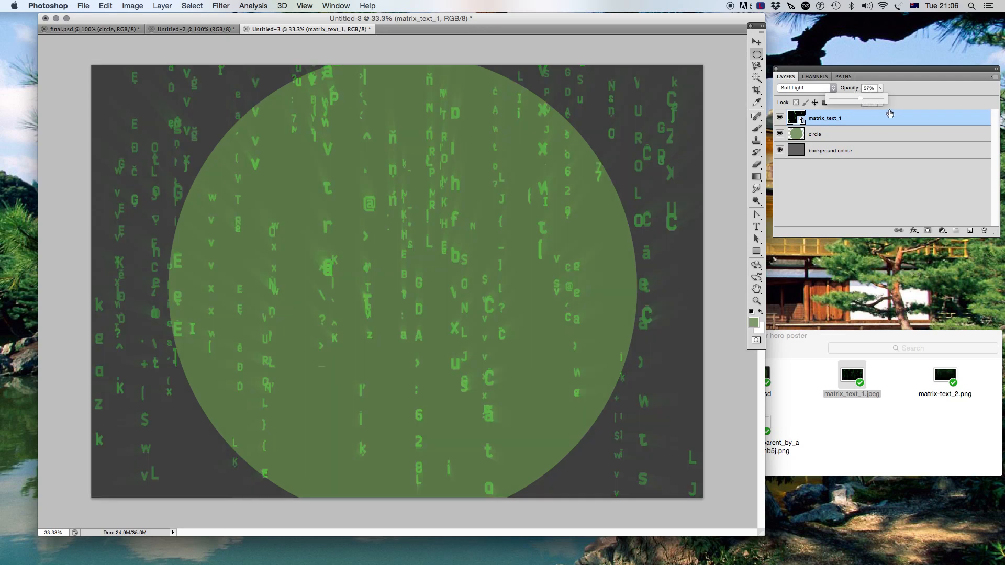
left_click(859, 178)
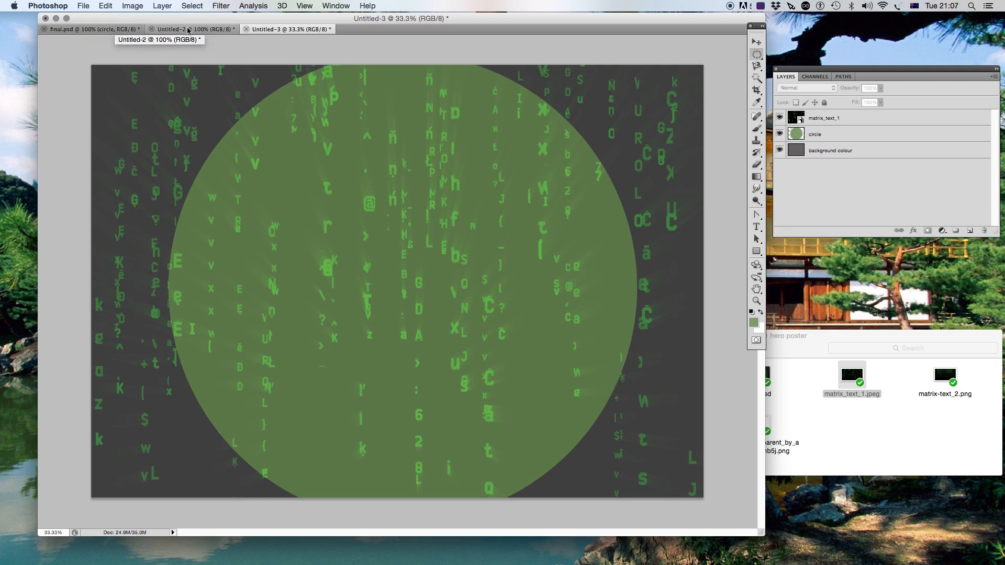
- Compare the canvas with the example poster and final.psd
left_click(190, 29)
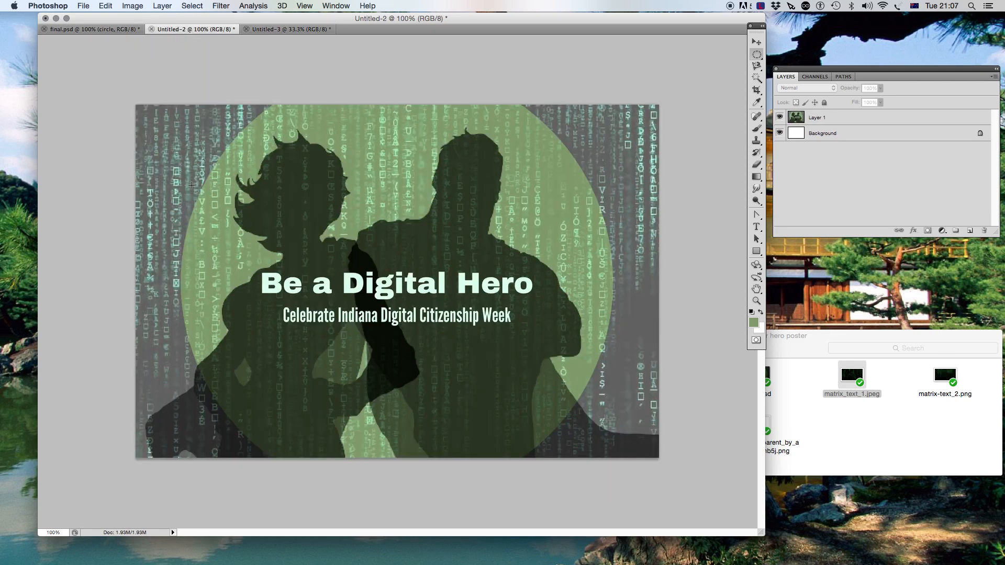
left_click(112, 29)
left_click(273, 31)
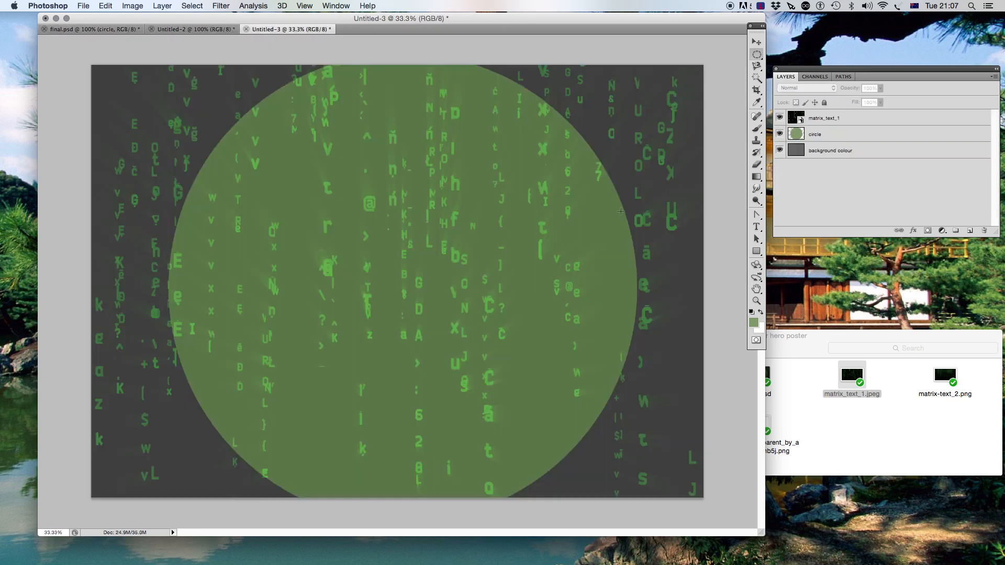
- Place the batgirl transparent PNG from the poster folder onto the canvas and position it slightly lower
left_click_drag(816, 351, 876, 296)
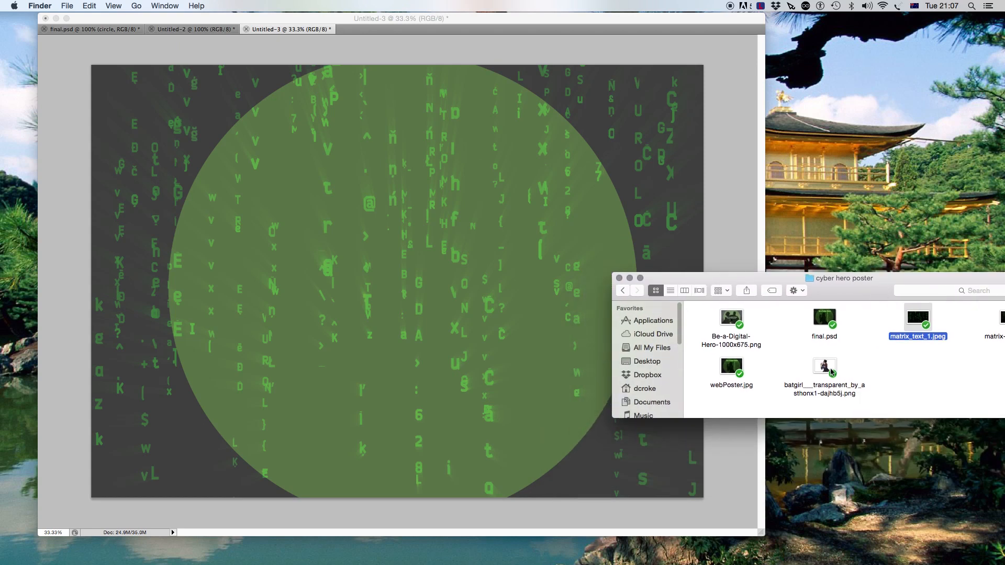
left_click_drag(815, 362, 839, 353)
left_click(671, 222)
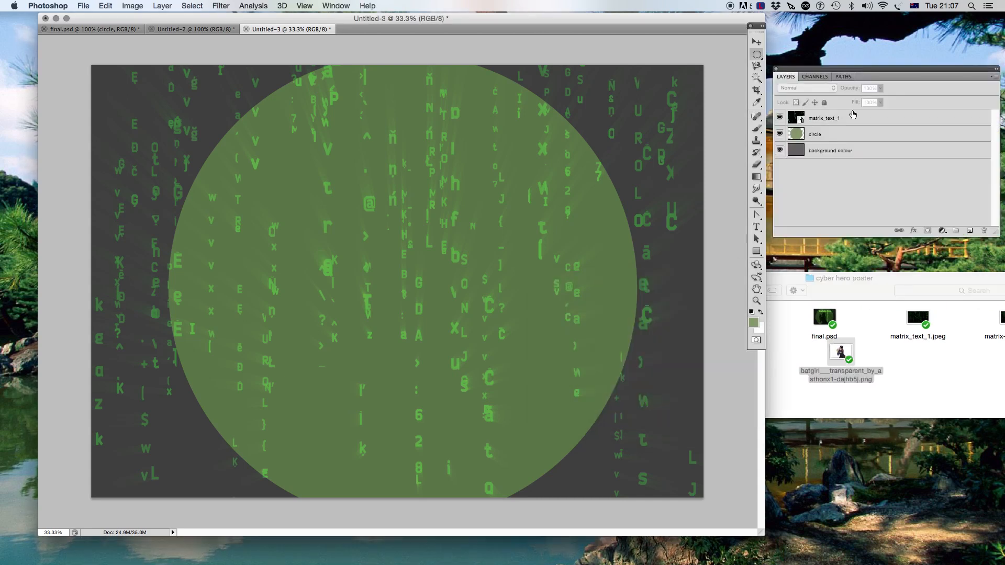
left_click(970, 232)
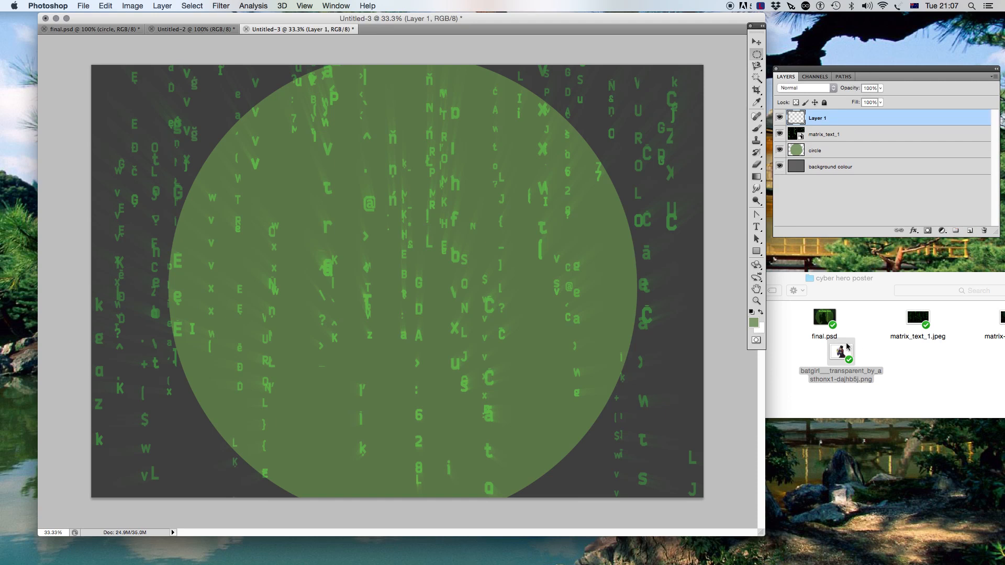
left_click_drag(840, 354, 417, 264)
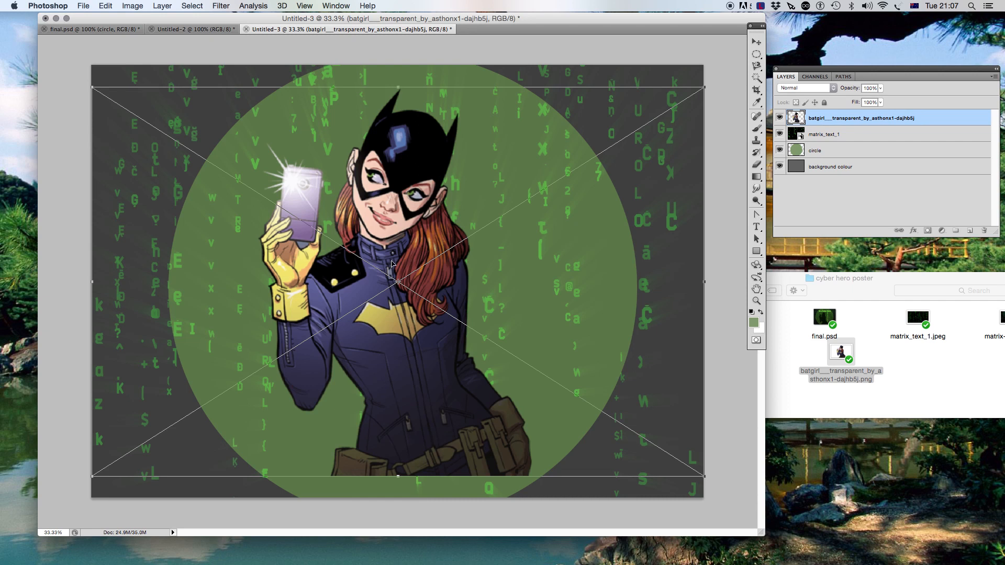
left_click_drag(391, 265, 391, 284)
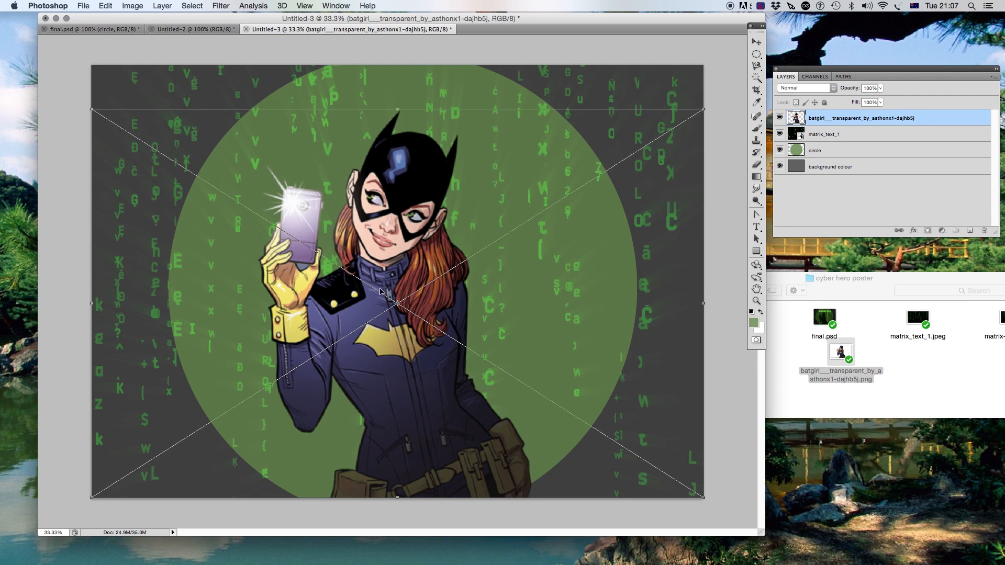
left_click_drag(381, 289, 386, 288)
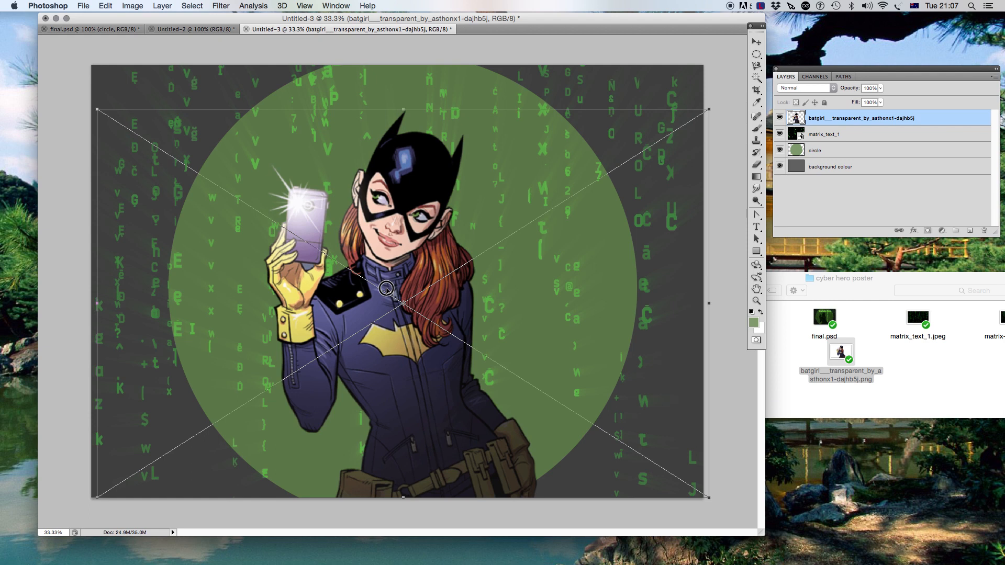
key("Return")
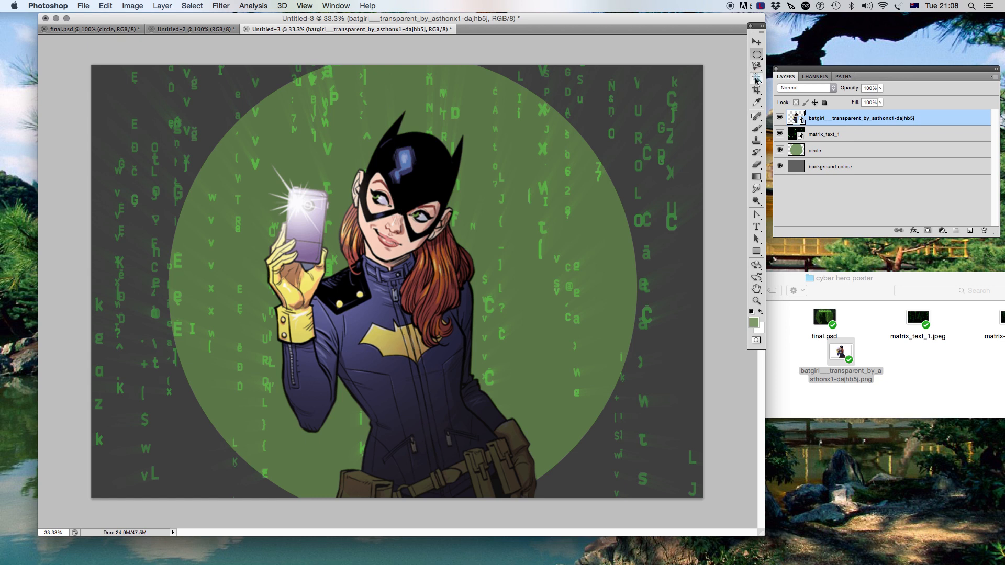
- Select the figure by picking the transparent area with the Magic Wand tool and inverting the selection
left_click_drag(756, 79, 793, 81)
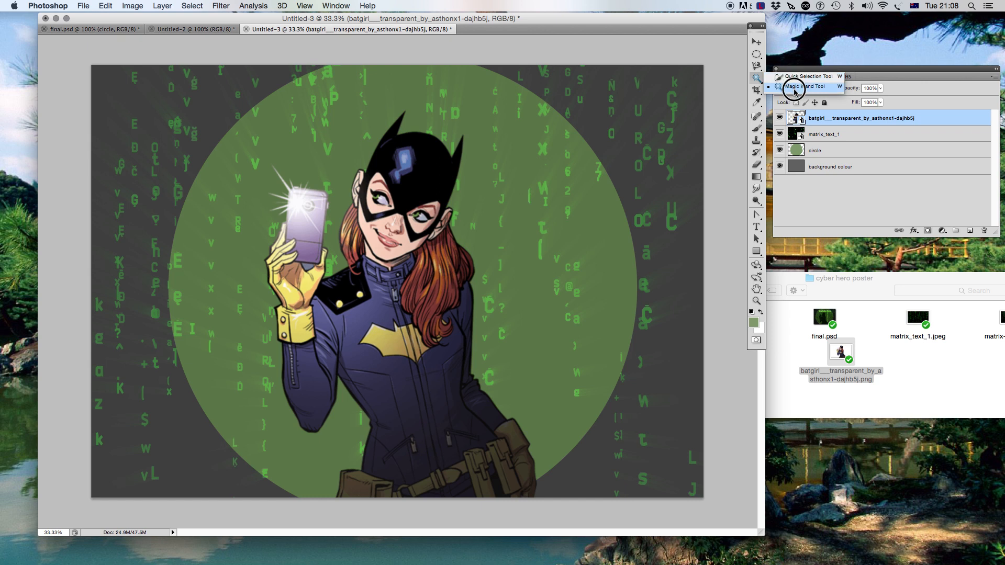
left_click(794, 91)
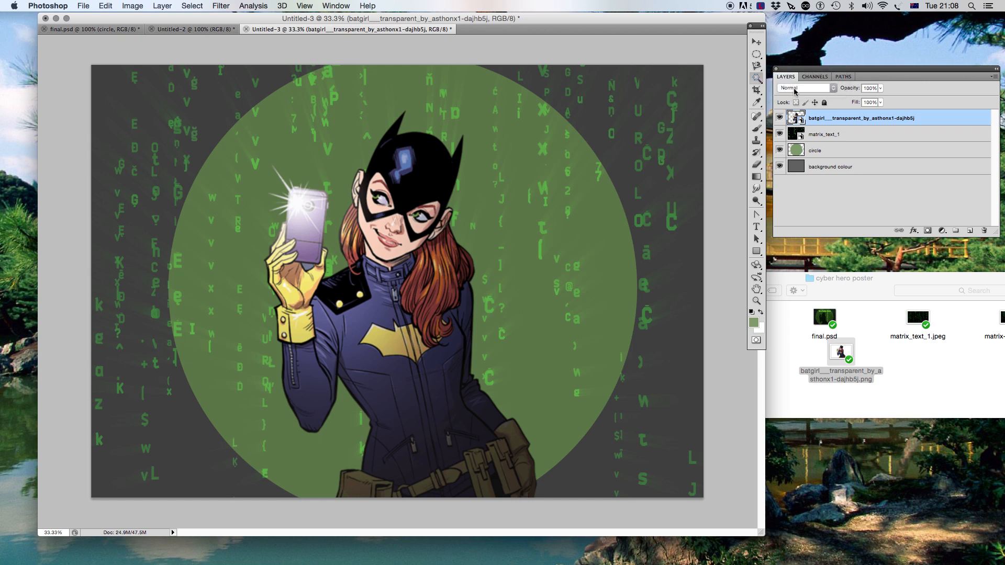
left_click(584, 183)
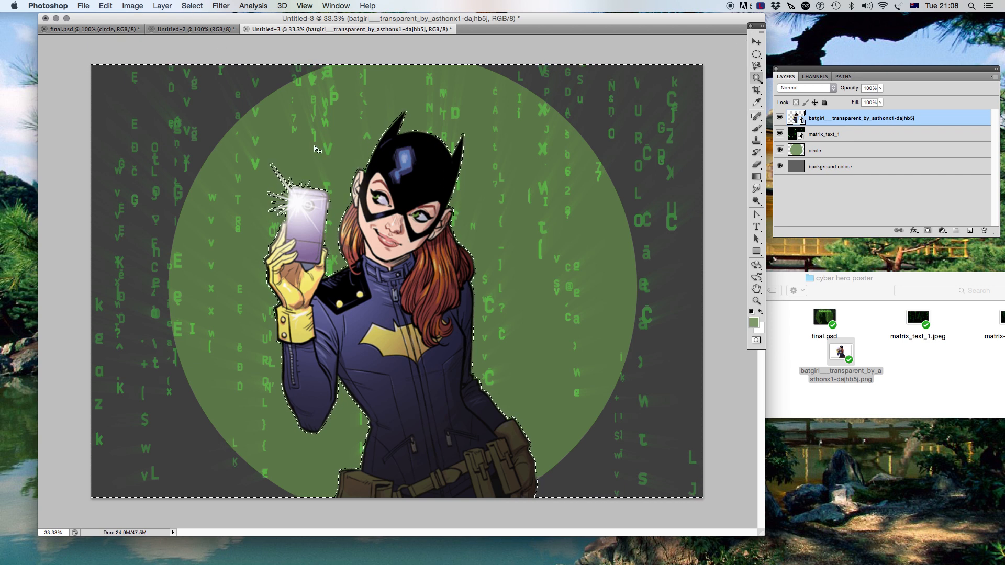
left_click(195, 6)
left_click(199, 48)
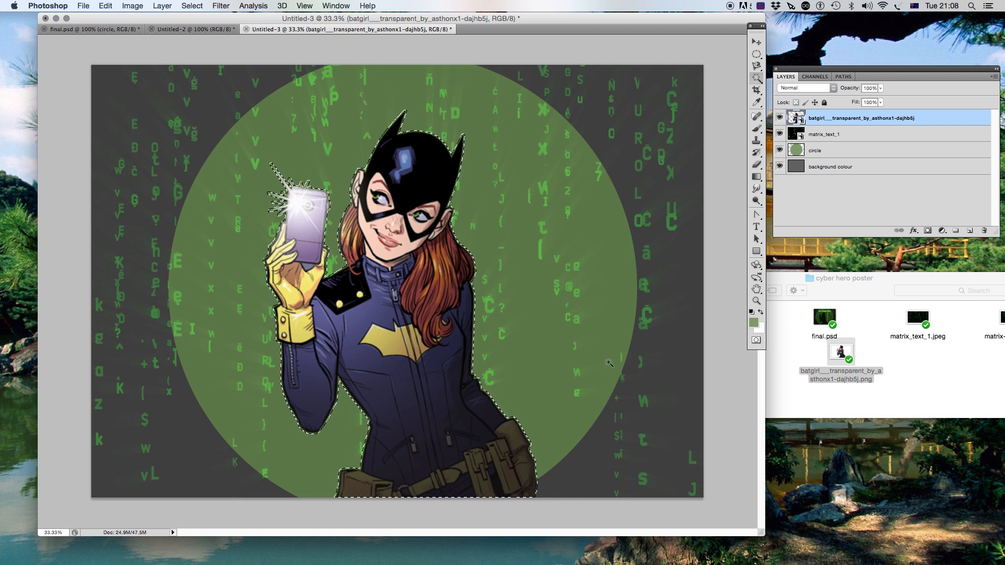
- Set the foreground colour to black
left_click(755, 324)
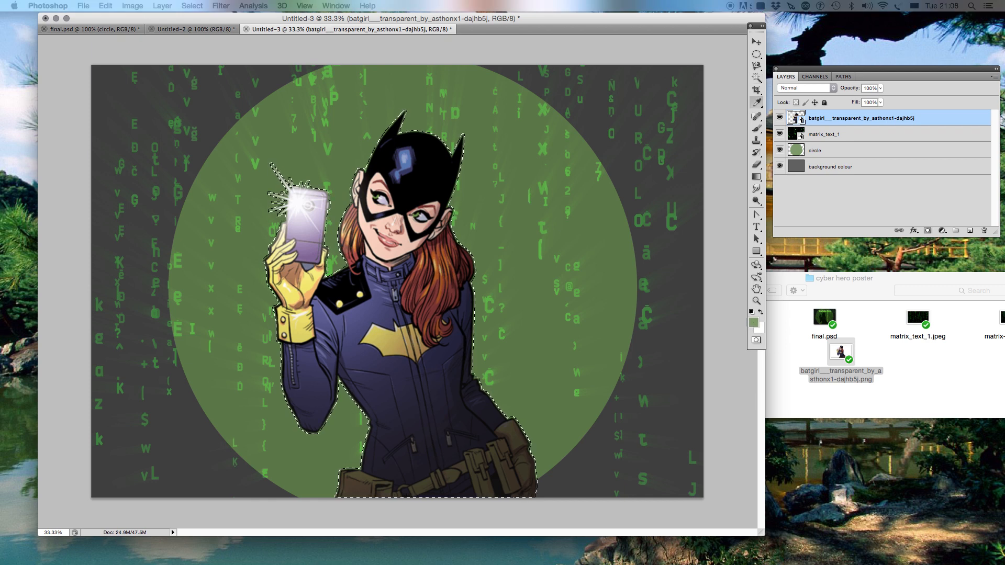
left_click_drag(559, 107, 81, 43)
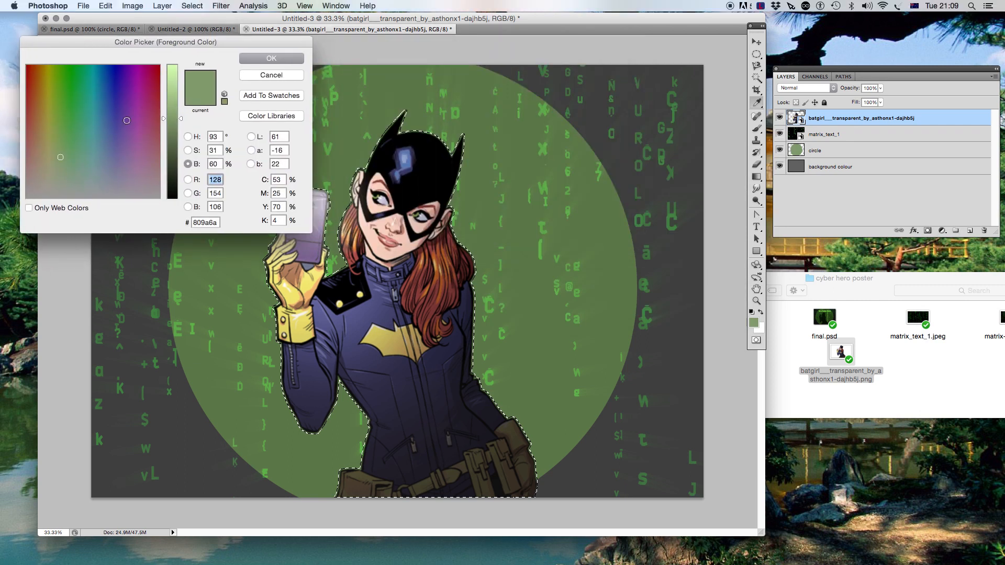
left_click(180, 121)
left_click_drag(180, 122, 177, 199)
left_click(32, 194)
left_click(276, 58)
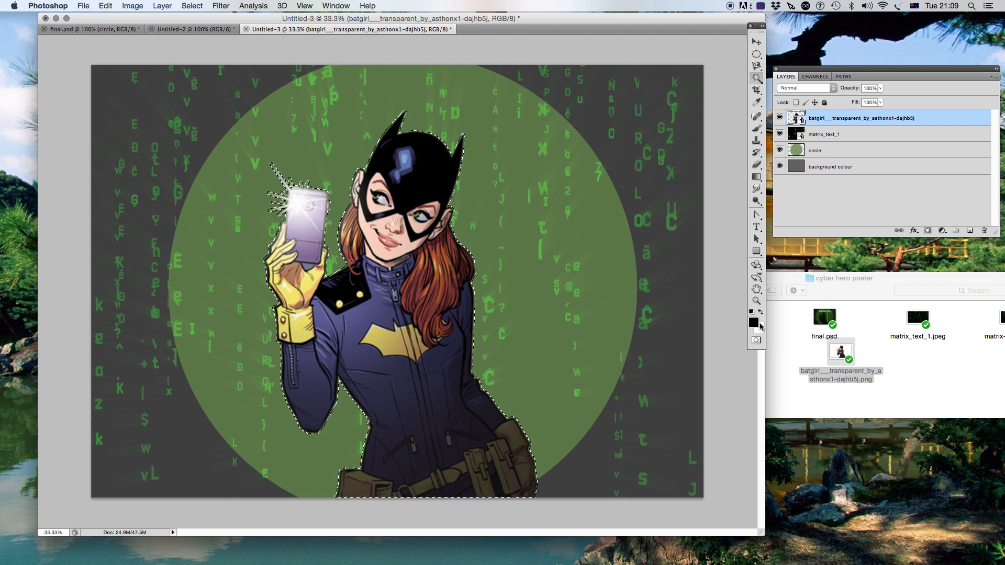
- Create a new empty layer above the figure layer
left_click(105, 6)
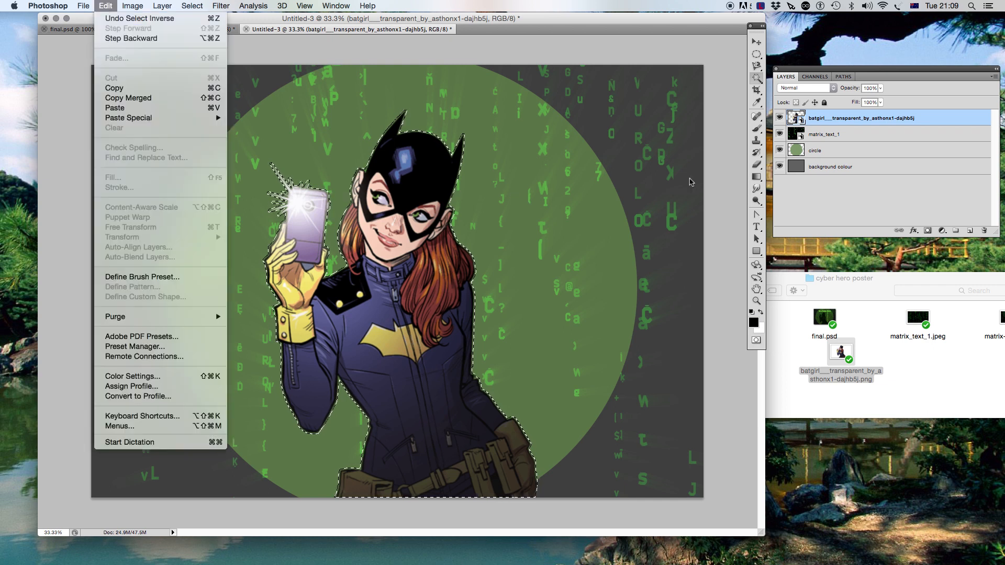
left_click(830, 120)
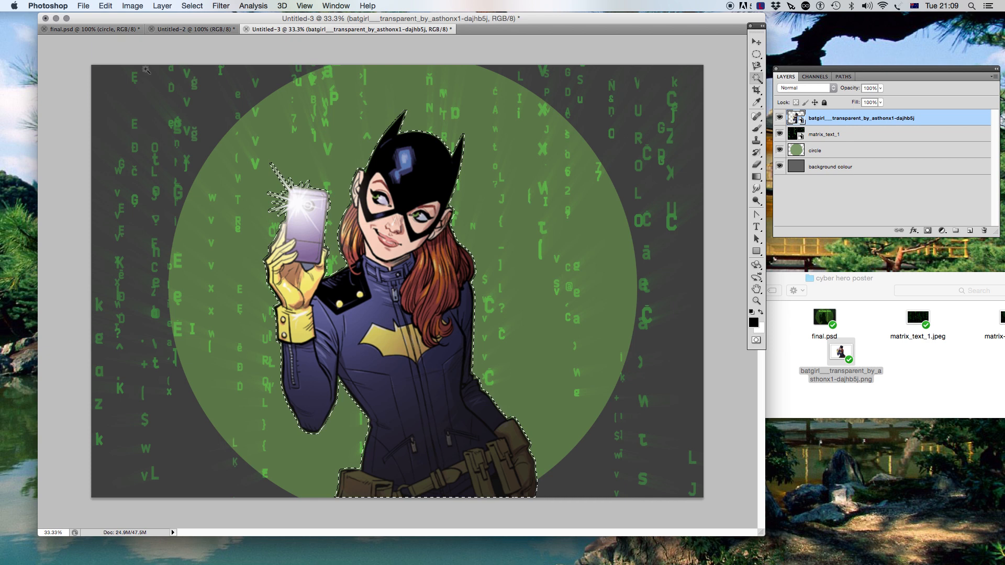
left_click(102, 6)
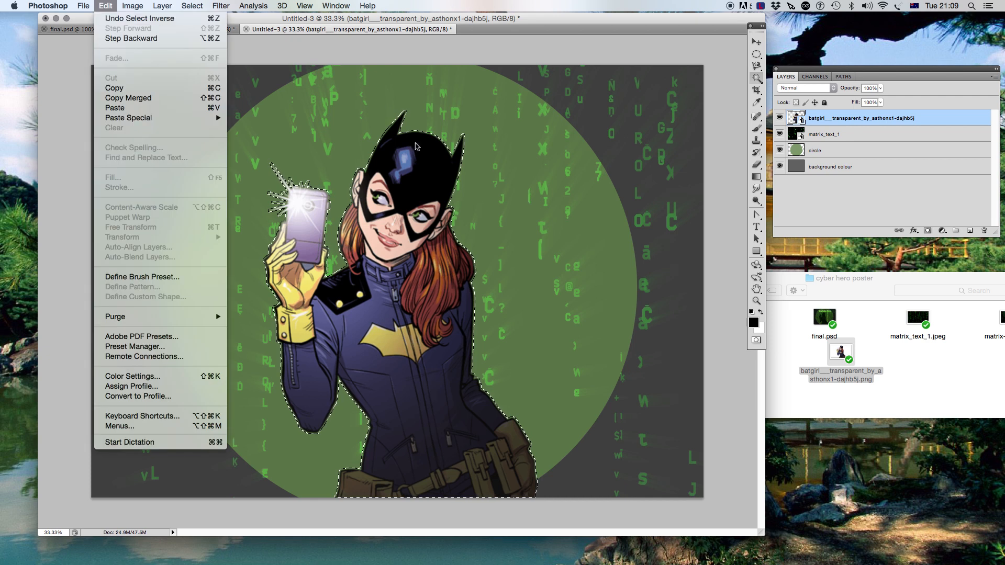
left_click(423, 165)
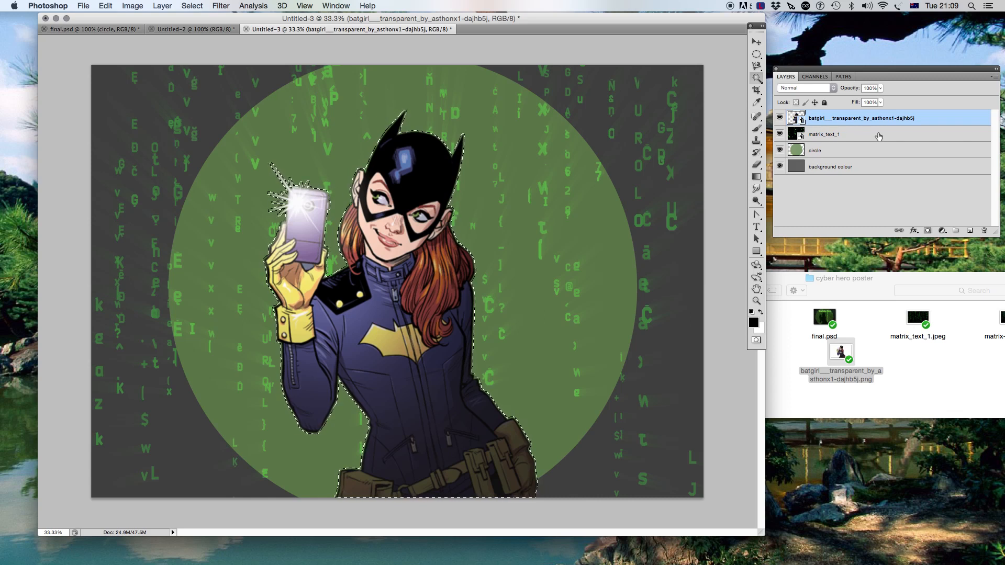
left_click(970, 230)
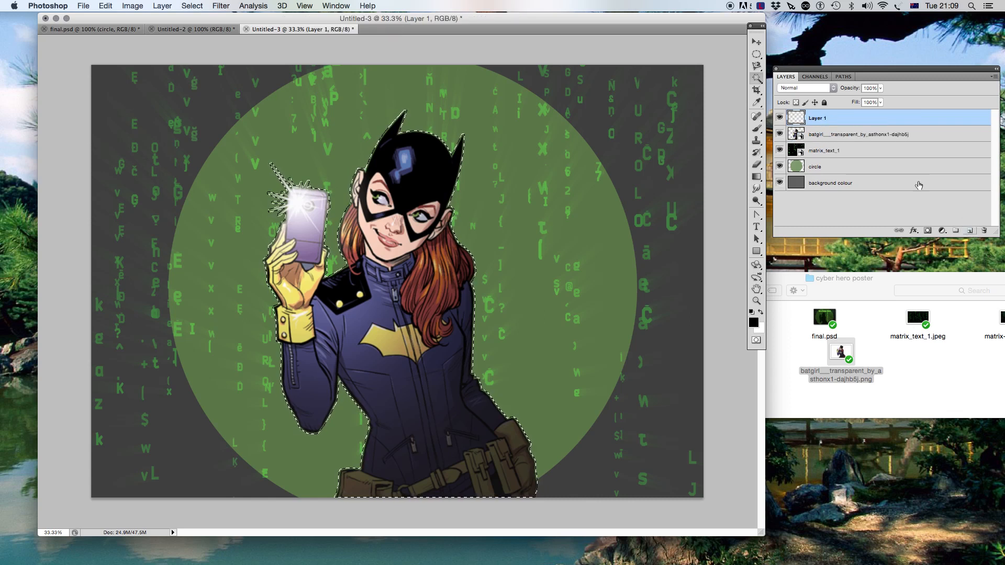
- Fill the selection on the new layer with the black foreground colour, then deselect
left_click(105, 7)
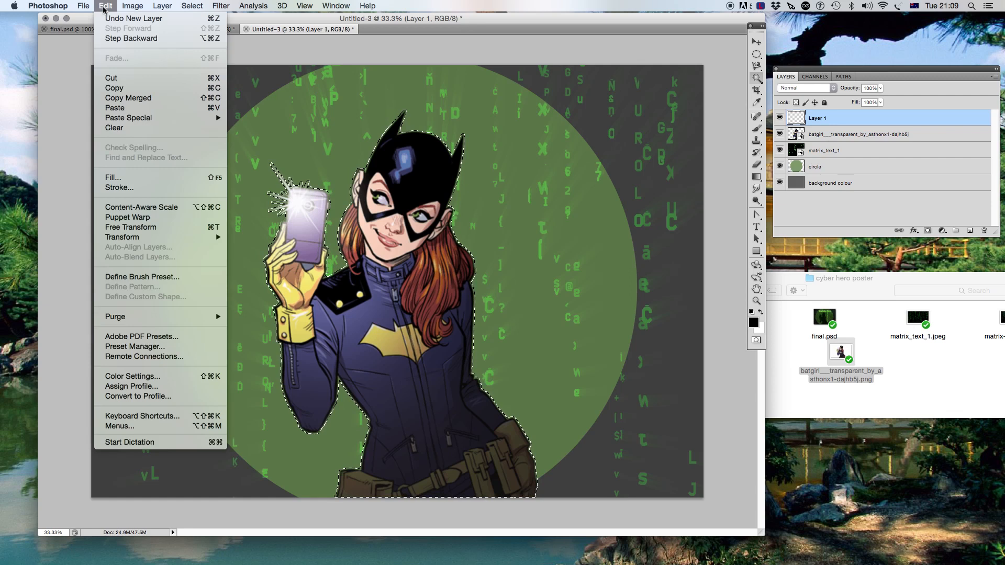
left_click(139, 178)
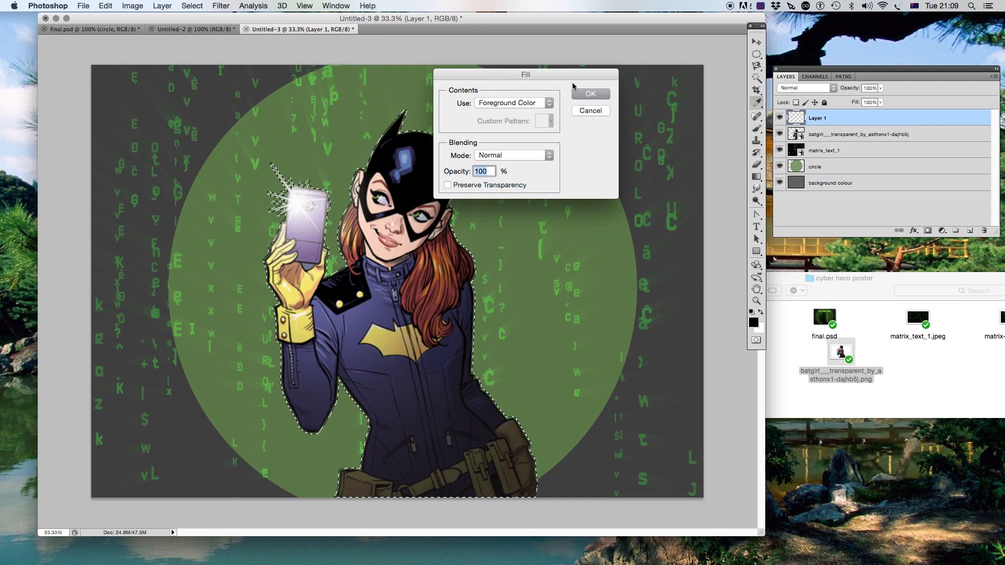
left_click(591, 94)
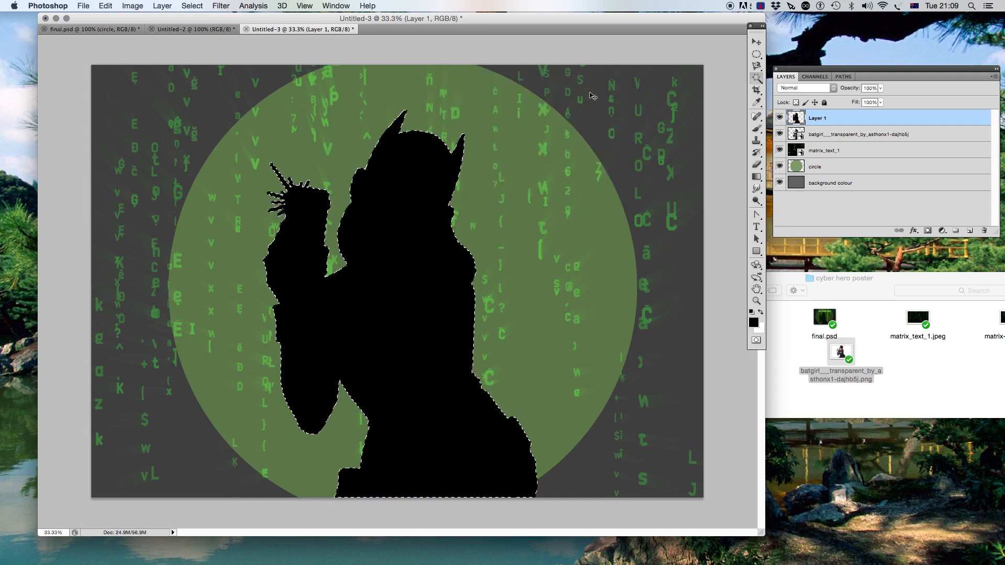
key("super+d")
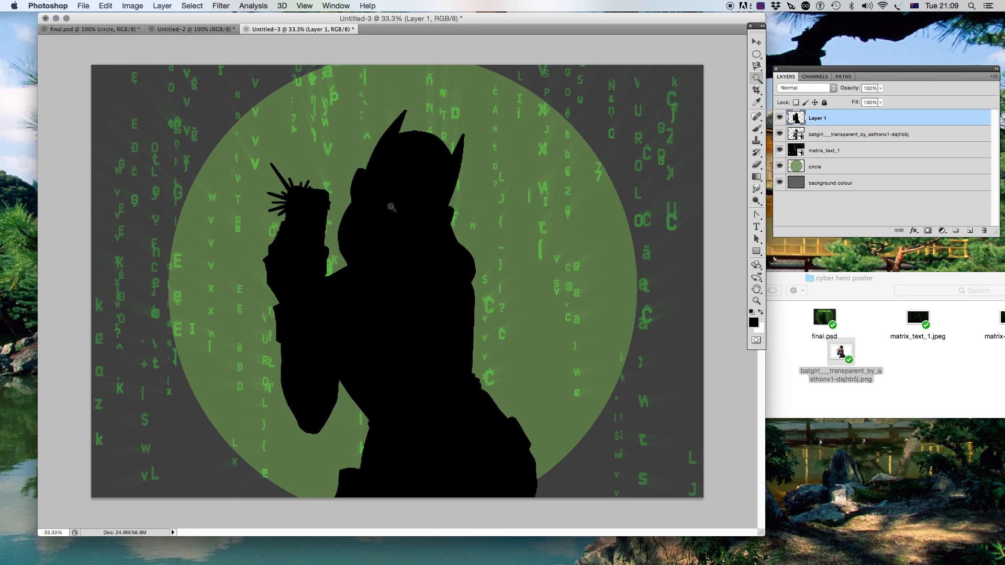
- Hide the original coloured figure layer, leaving only the black silhouette, and compare with the reference poster
left_click(780, 135)
left_click(195, 30)
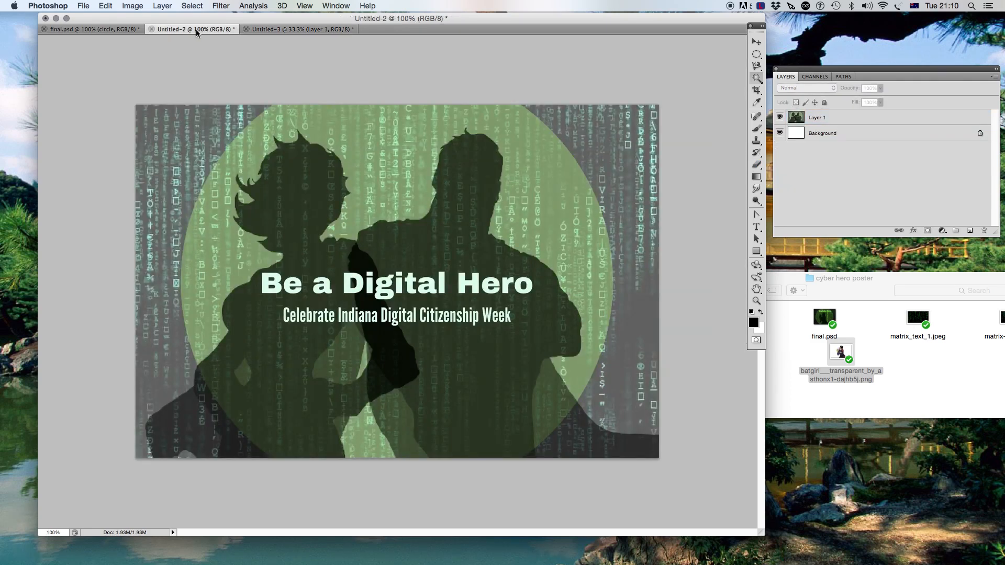
left_click(265, 30)
- Place matrix-text_2.png from the poster folder onto the canvas
left_click_drag(835, 292, 761, 239)
left_click_drag(935, 271, 377, 205)
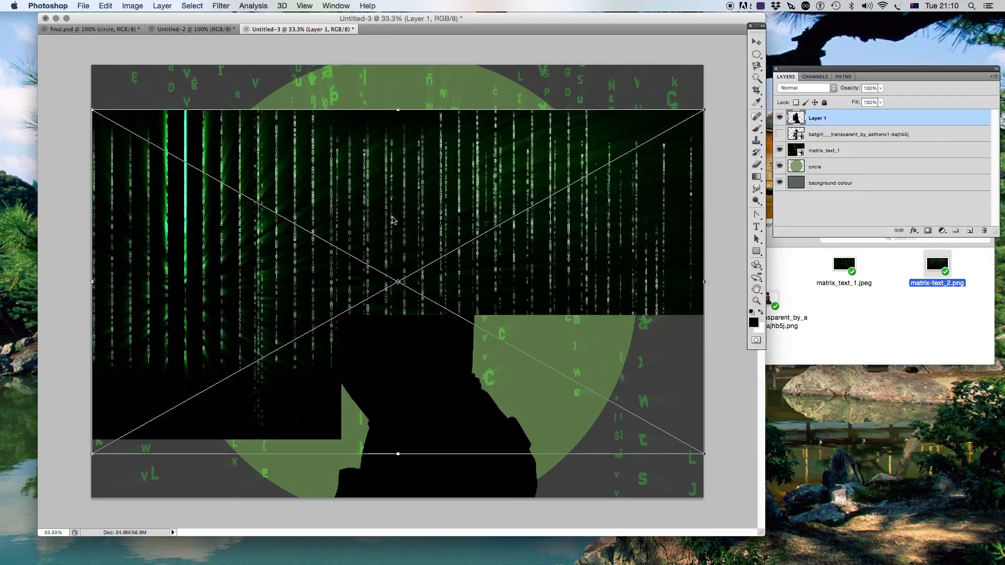
key("Return")
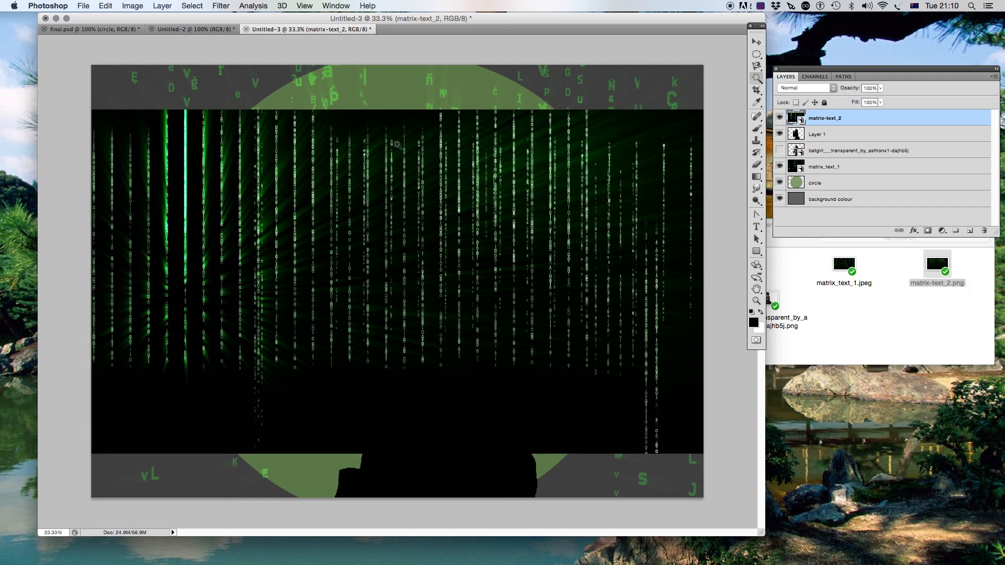
- Stretch the matrix-text_2 layer vertically so it fills the full height of the canvas
key("super+t")
left_click_drag(398, 110, 397, 66)
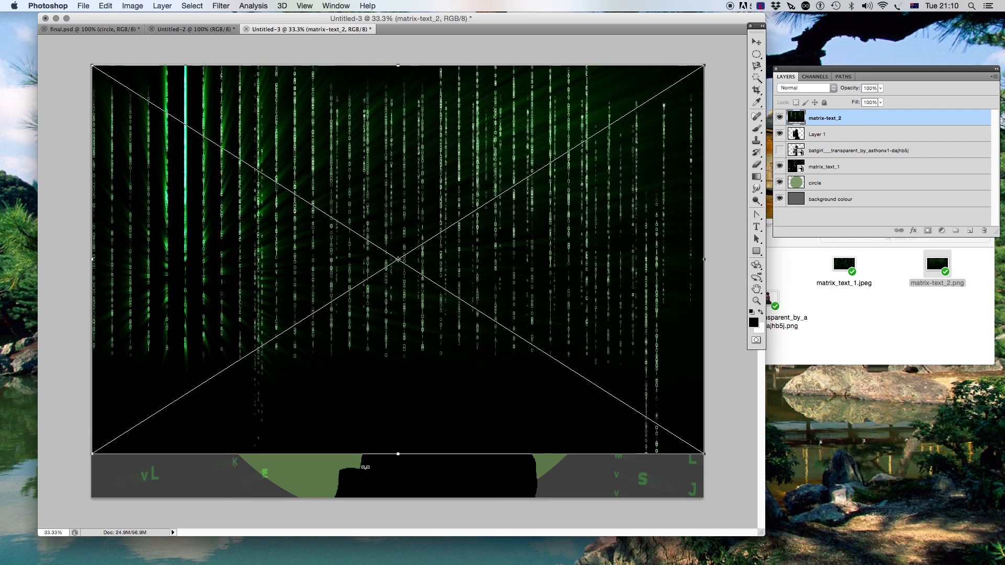
left_click_drag(399, 455, 397, 496)
key("Return")
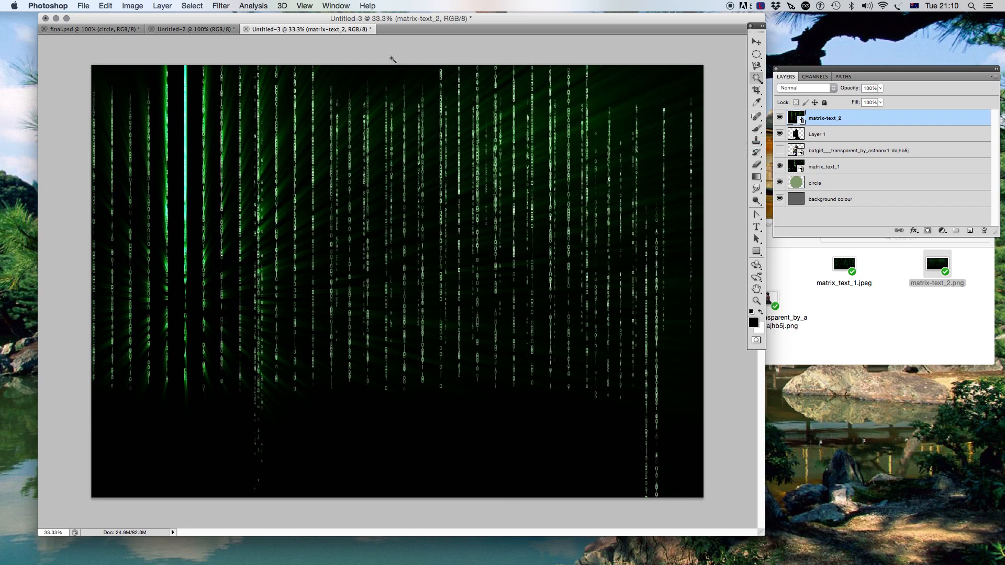
- Set the matrix-text_2 layer's blend mode to Soft Light, matching the final.psd overlay
left_click(123, 30)
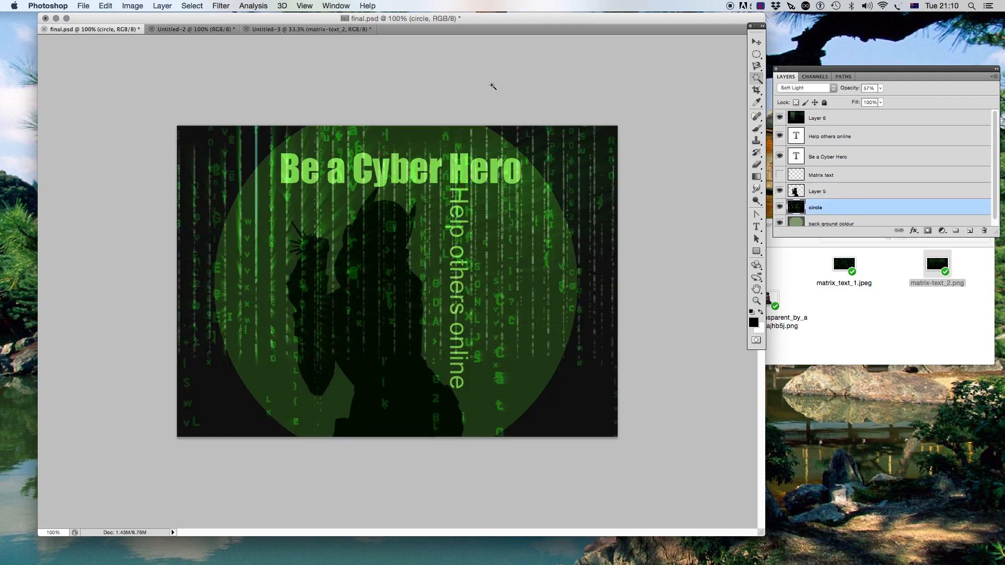
left_click(841, 121)
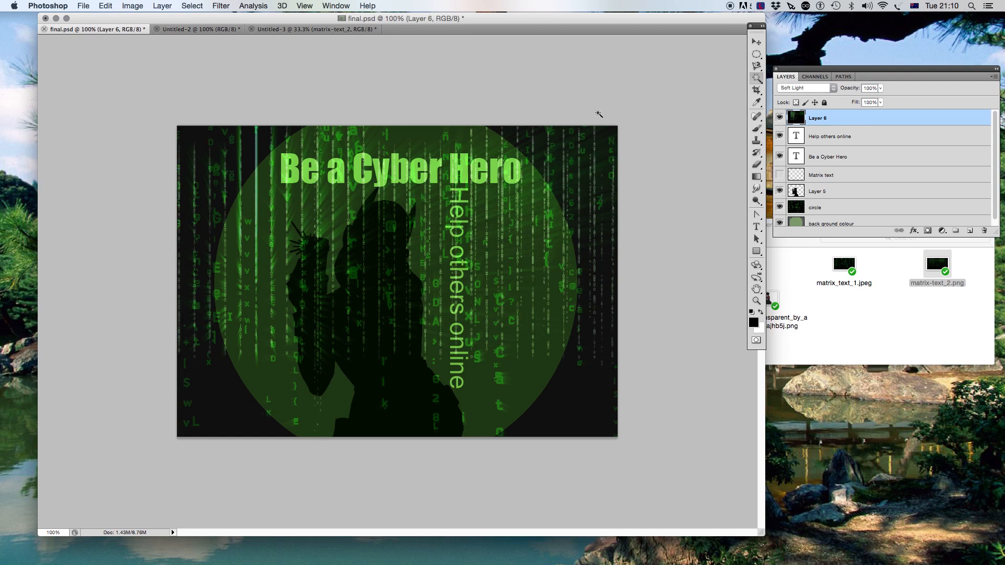
left_click(306, 31)
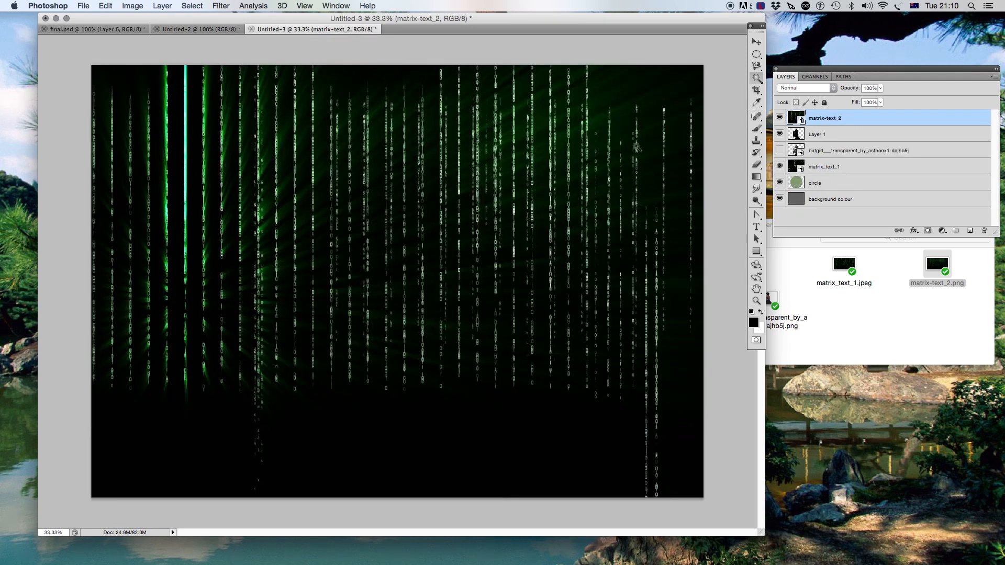
left_click(831, 87)
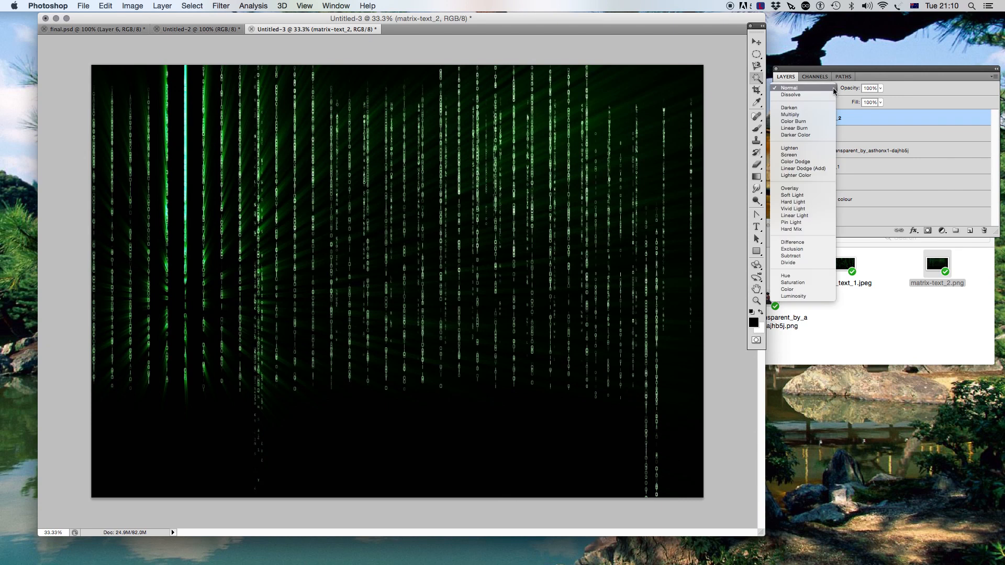
left_click(813, 196)
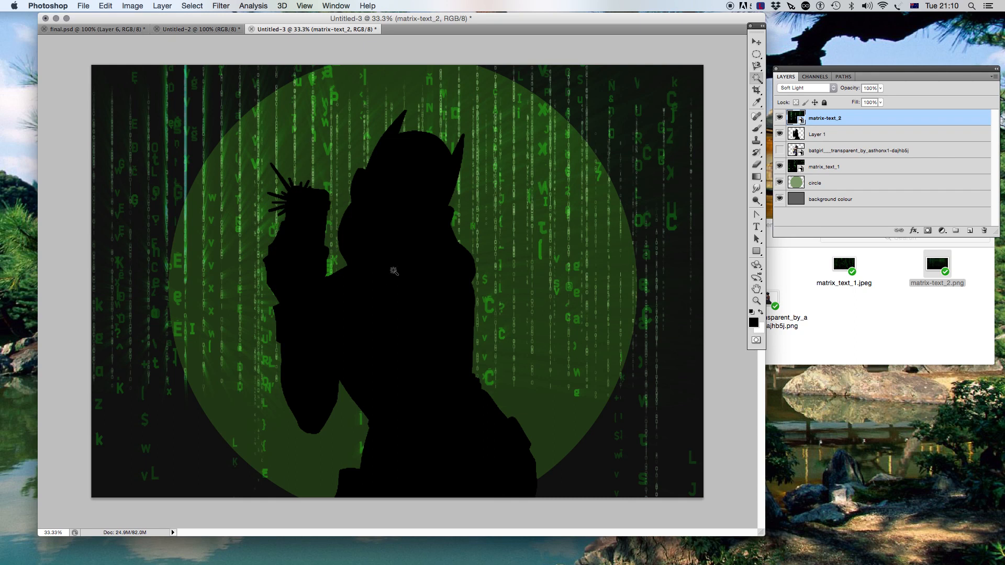
- Add a text layer above the silhouette layer reading 'Be a Cyber Hero'
left_click(870, 136)
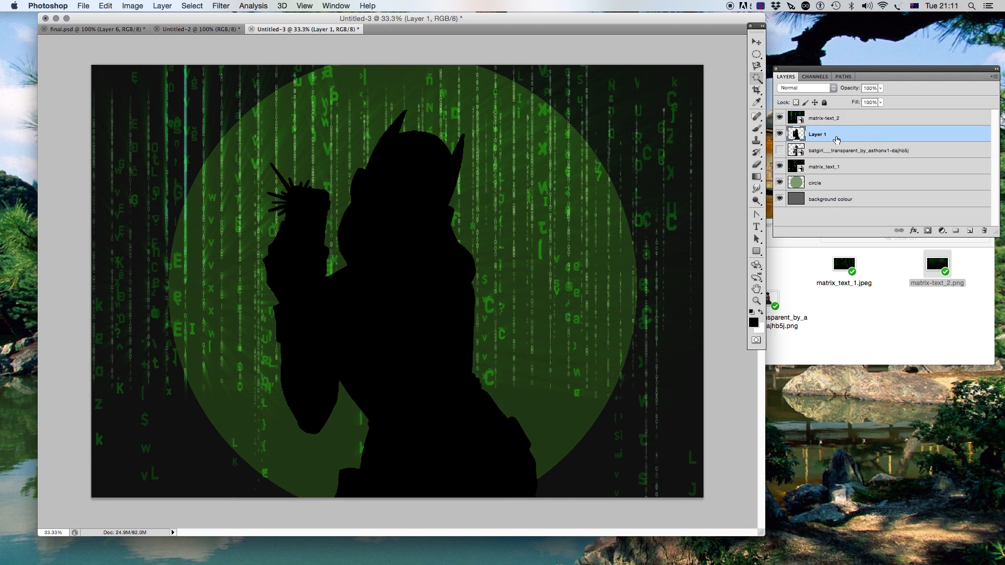
left_click(103, 29)
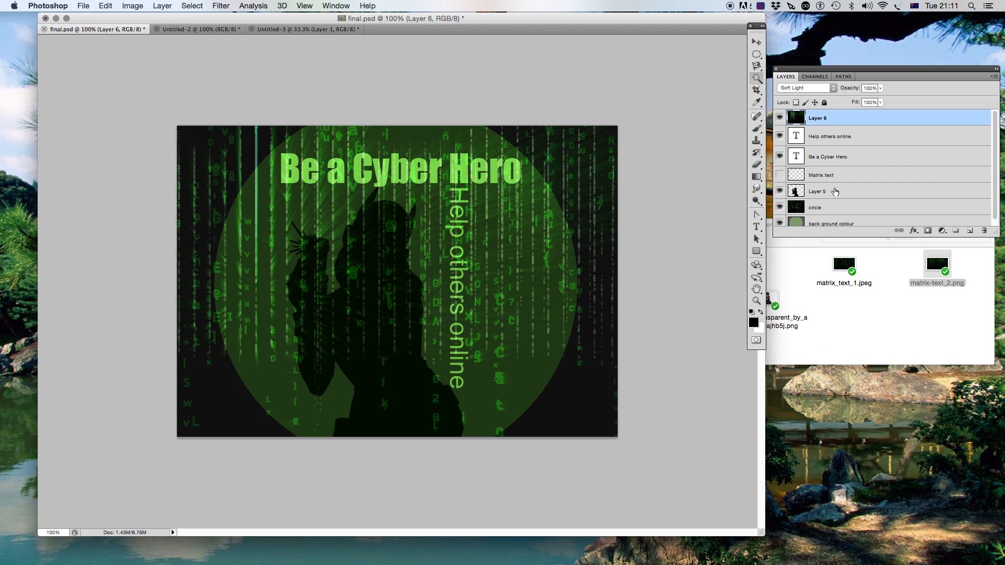
left_click(836, 192)
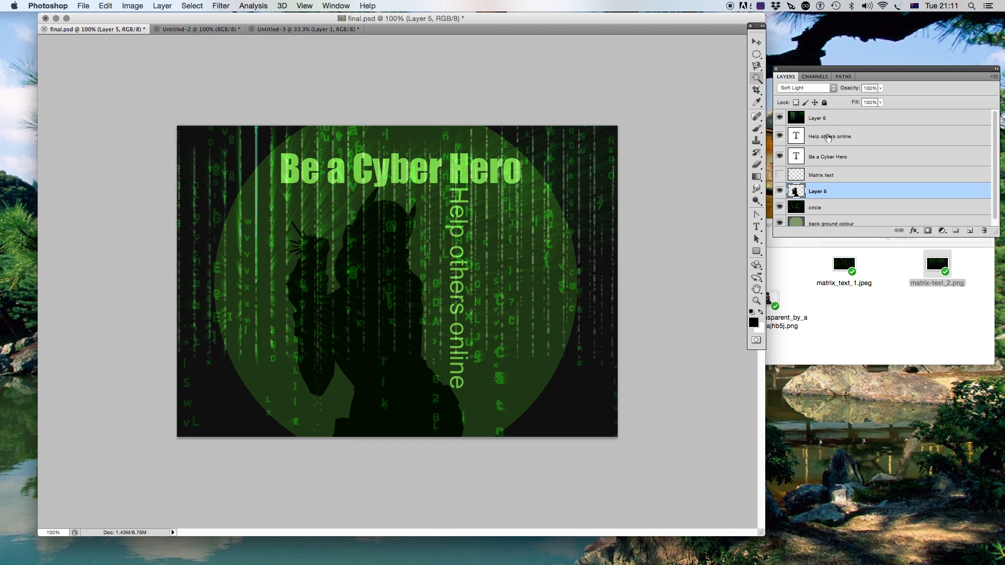
left_click(269, 30)
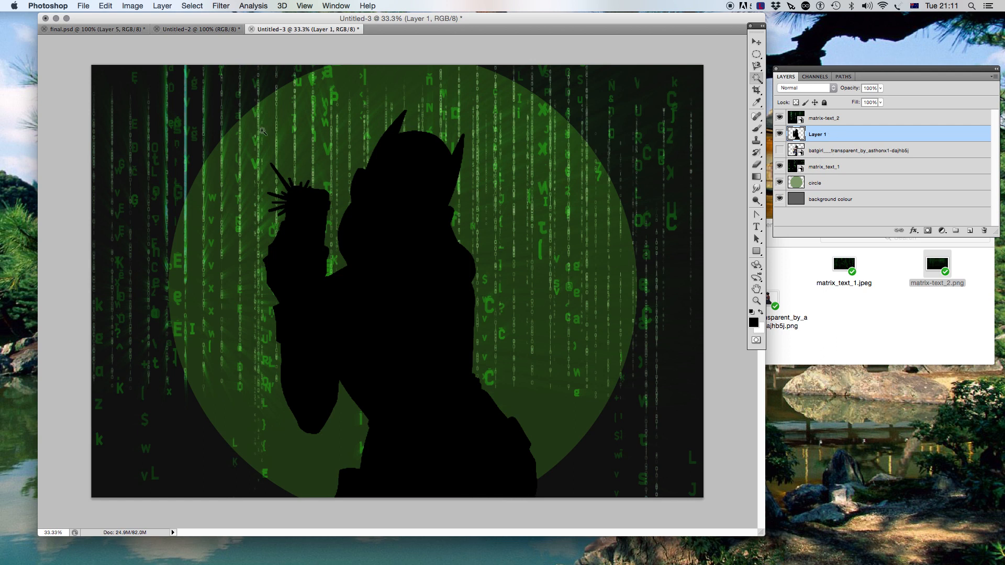
left_click(756, 228)
left_click(220, 168)
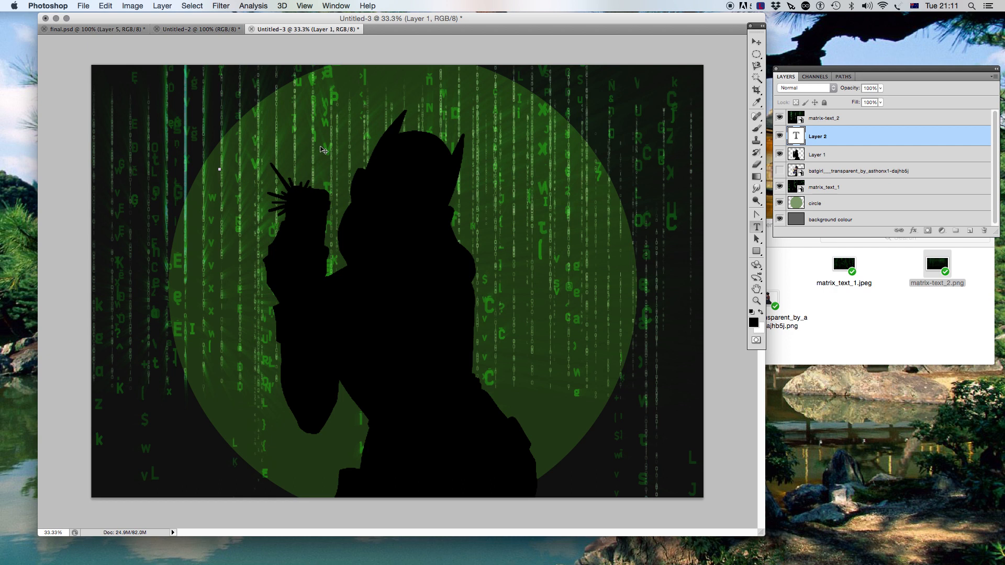
left_click(116, 31)
left_click(337, 31)
left_click(796, 135)
type("be")
key("BackSpace")
key("BackSpace")
type("Be a")
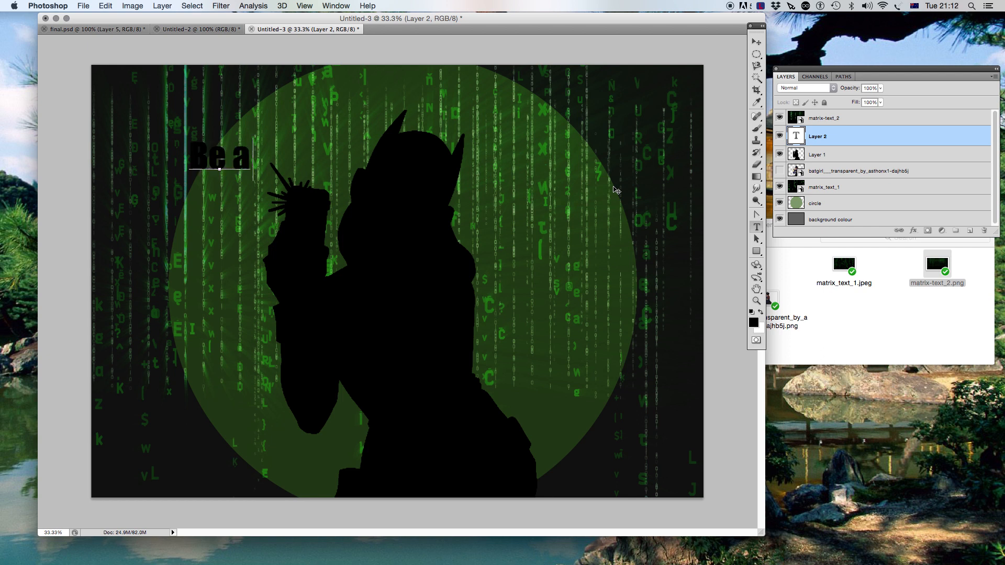
type(" Cy")
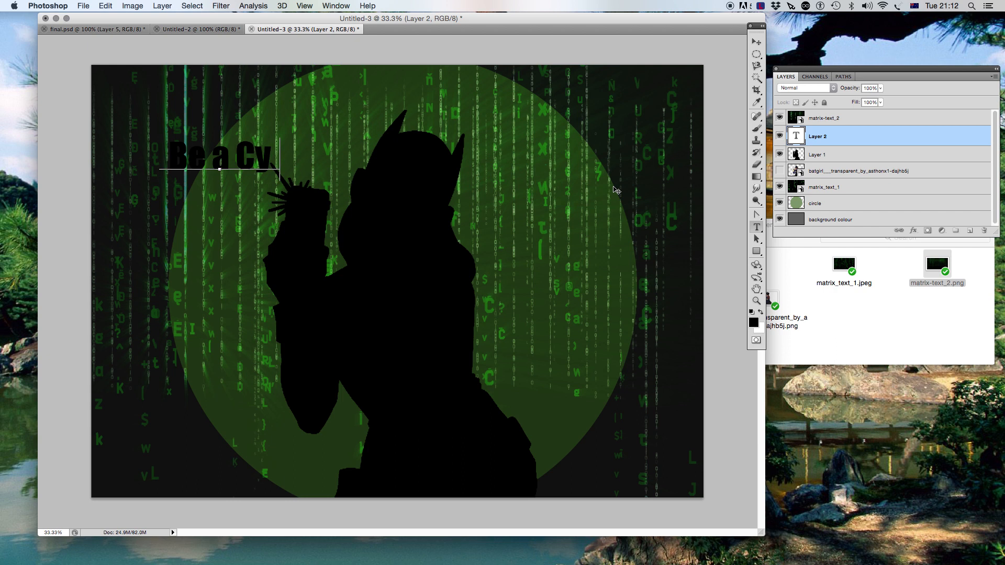
type("ber Hero")
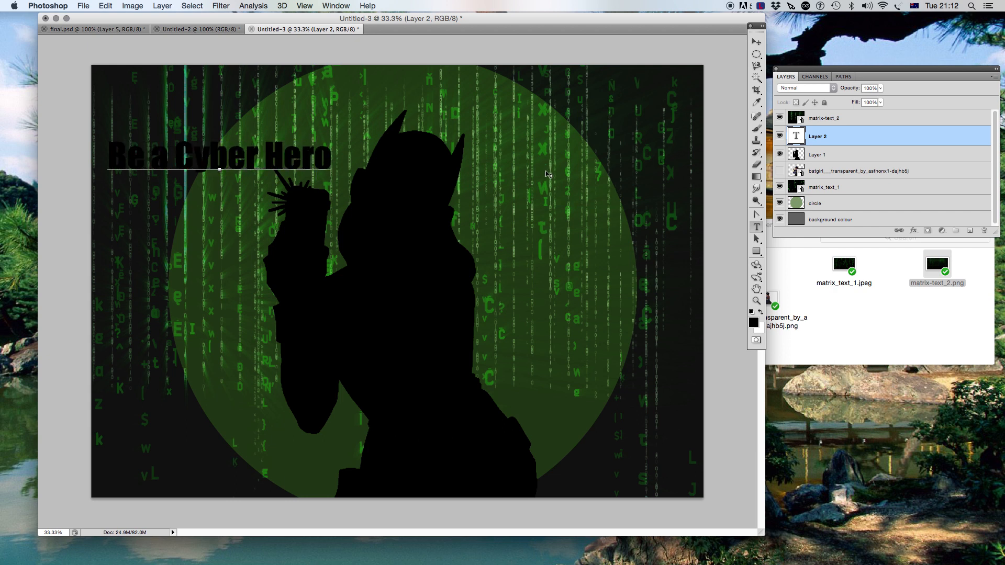
- Change the headline text colour to near-white fafafa and commit the text
left_click_drag(331, 160, 107, 161)
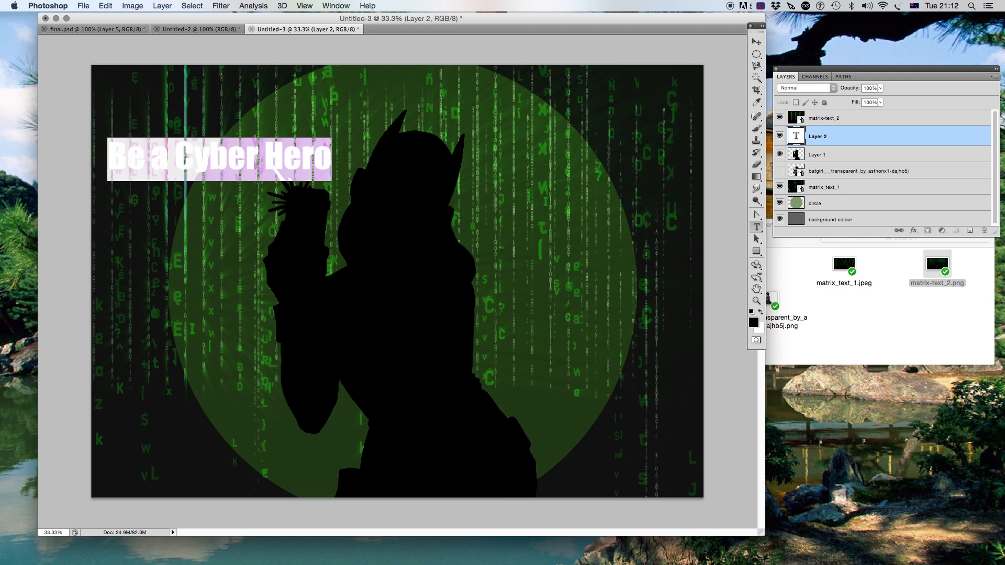
left_click(754, 323)
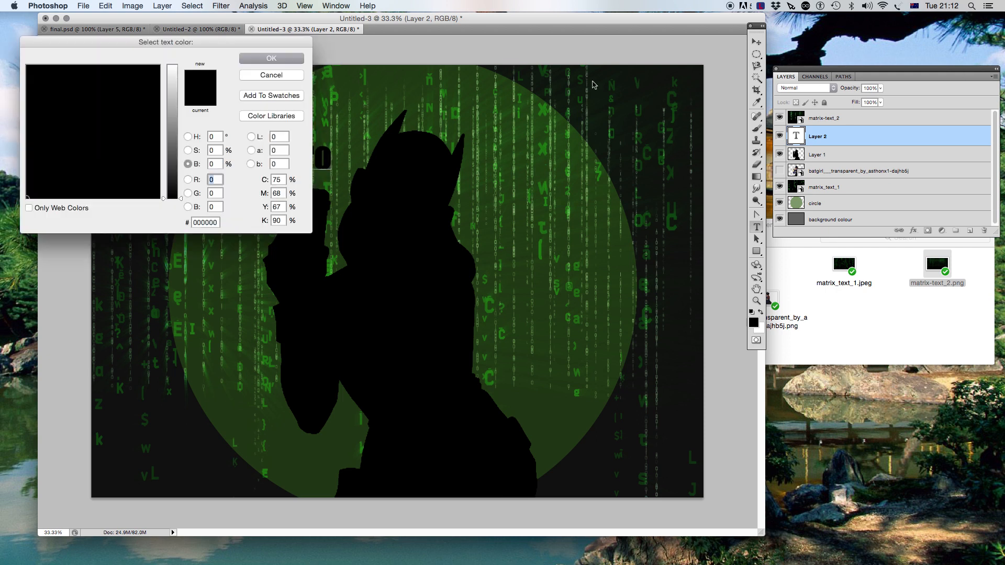
left_click(174, 69)
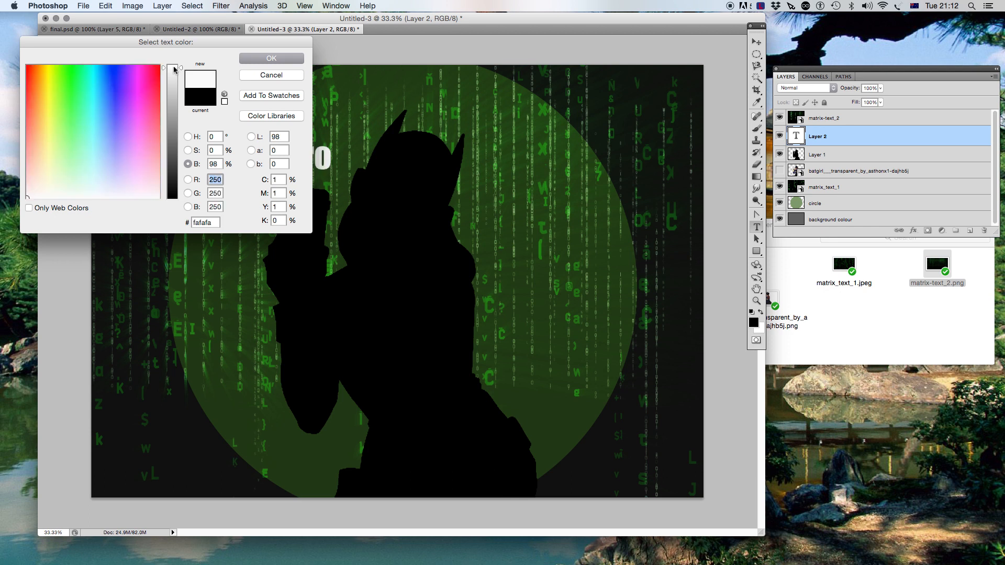
left_click(249, 58)
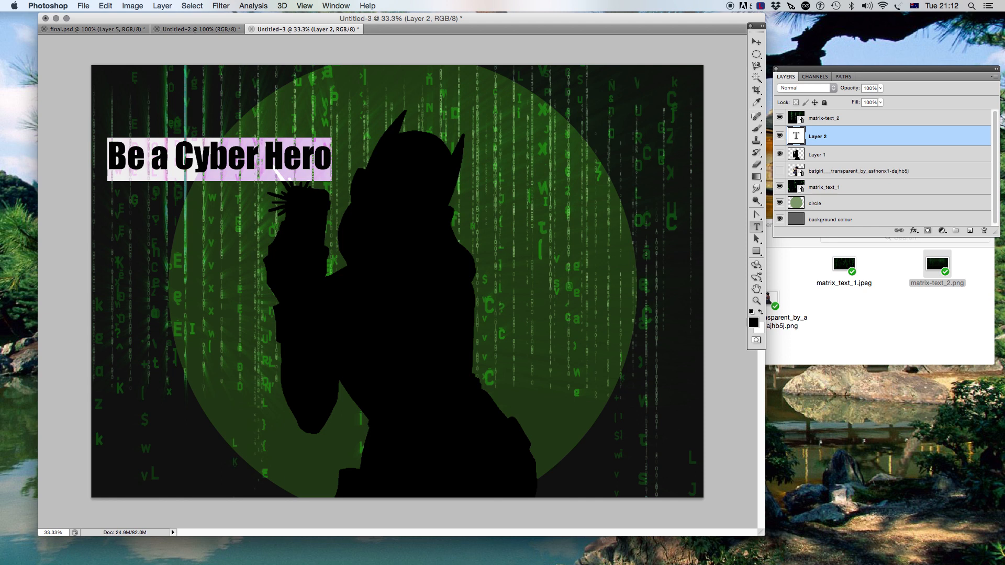
key("Return")
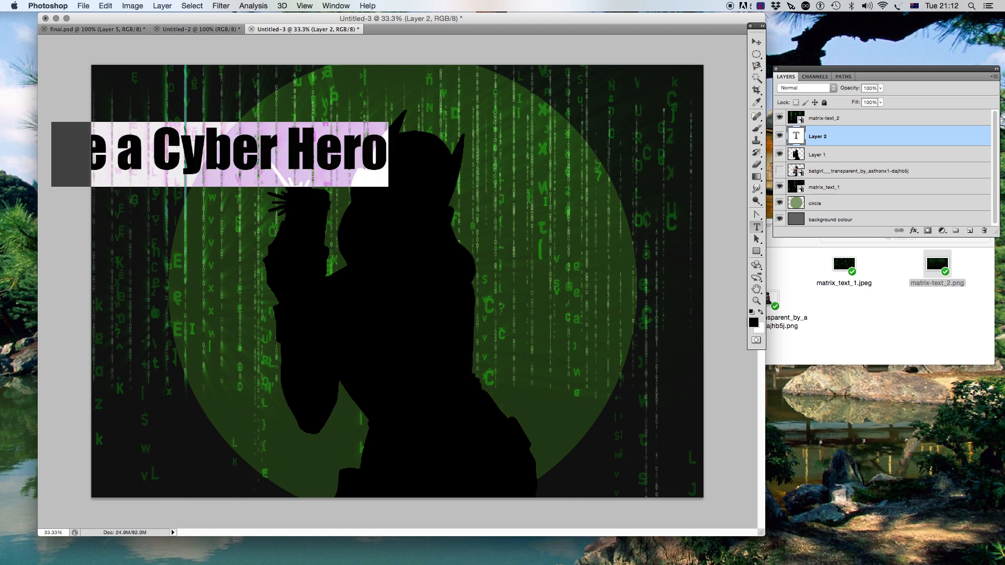
left_click(757, 42)
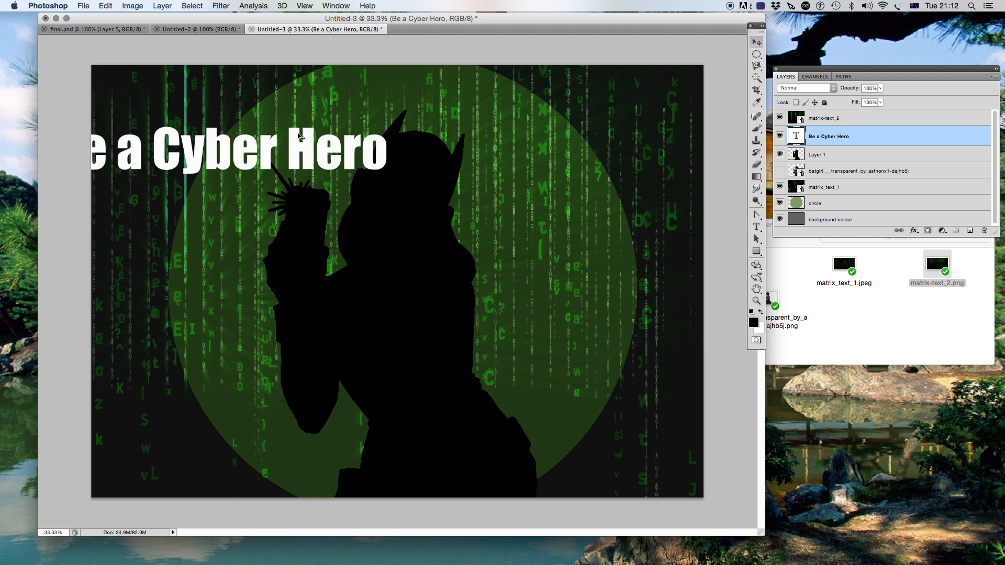
- Move the headline to the top centre of the poster, above the figure's head
left_click_drag(293, 152, 435, 144)
left_click(113, 31)
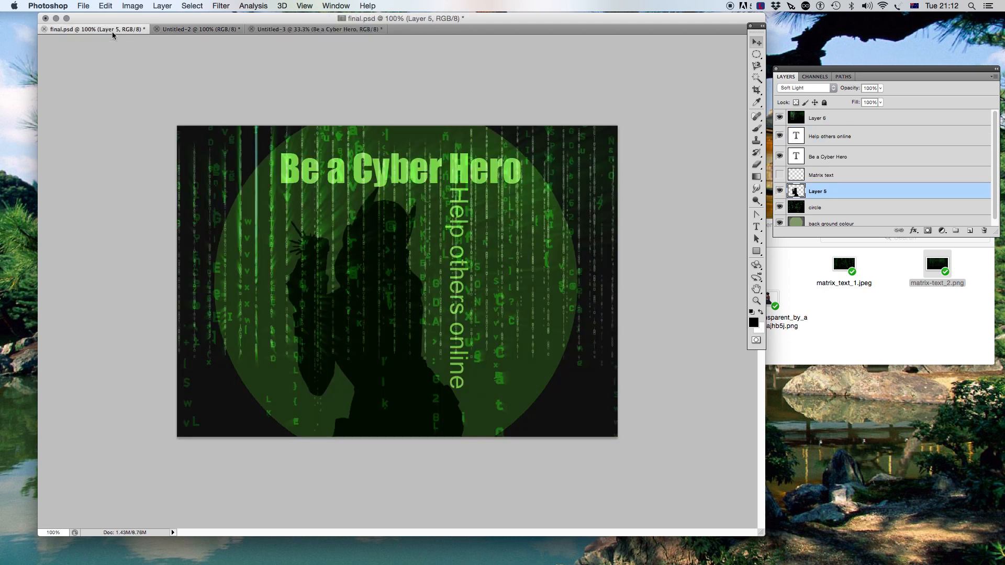
left_click(274, 30)
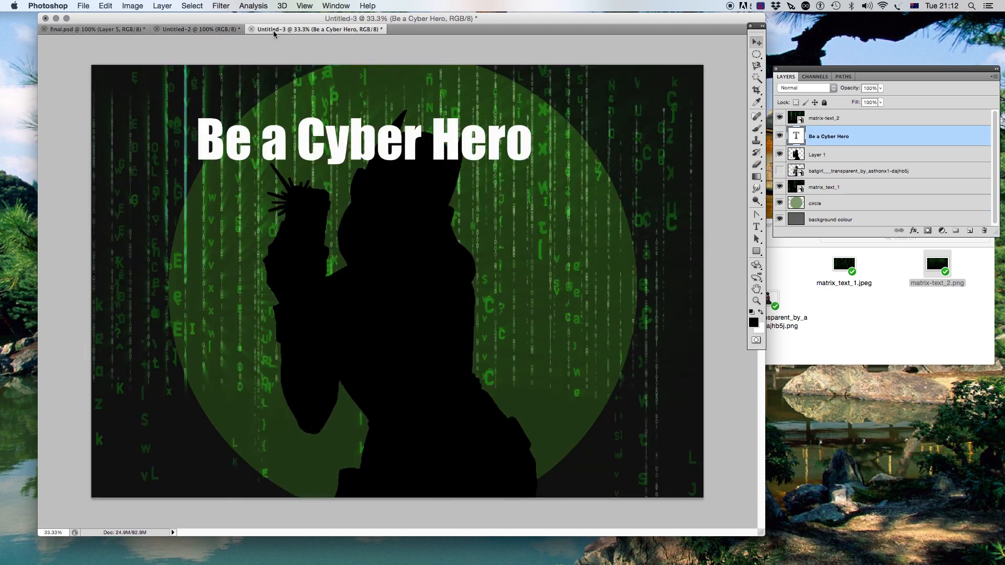
left_click_drag(417, 142, 522, 104)
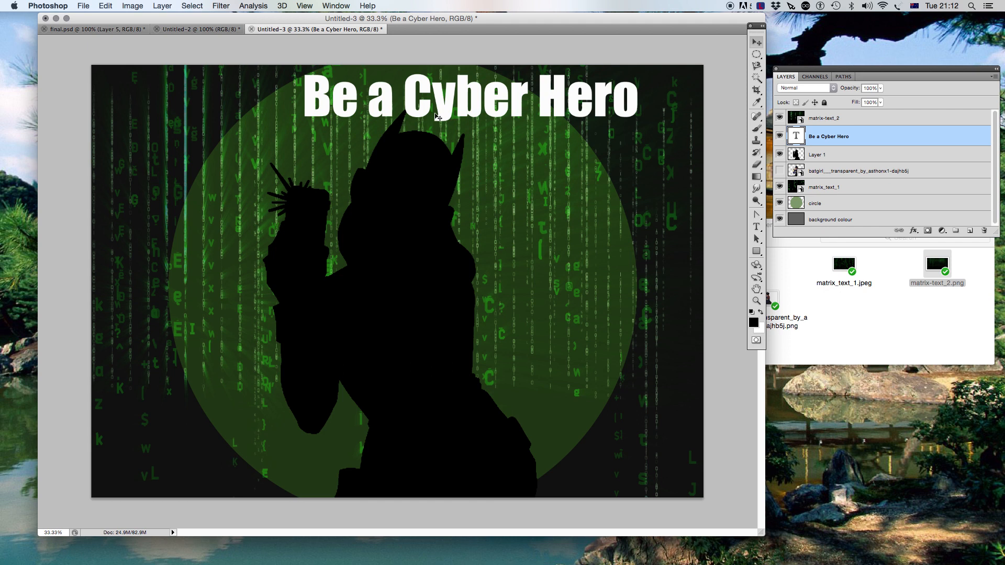
- Check the blending settings of the 'Be a Cyber Hero' layer in final.psd
left_click(95, 30)
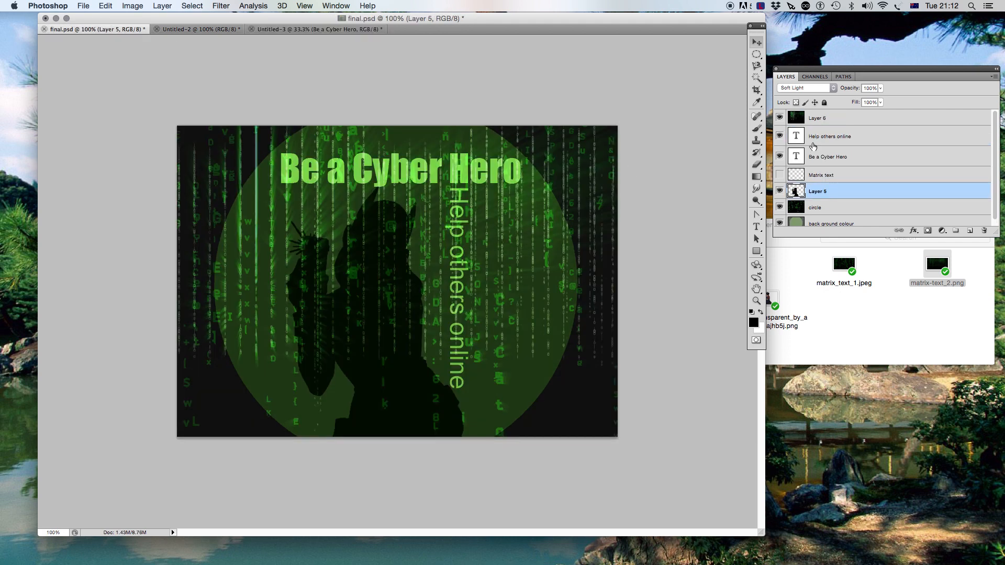
left_click(831, 159)
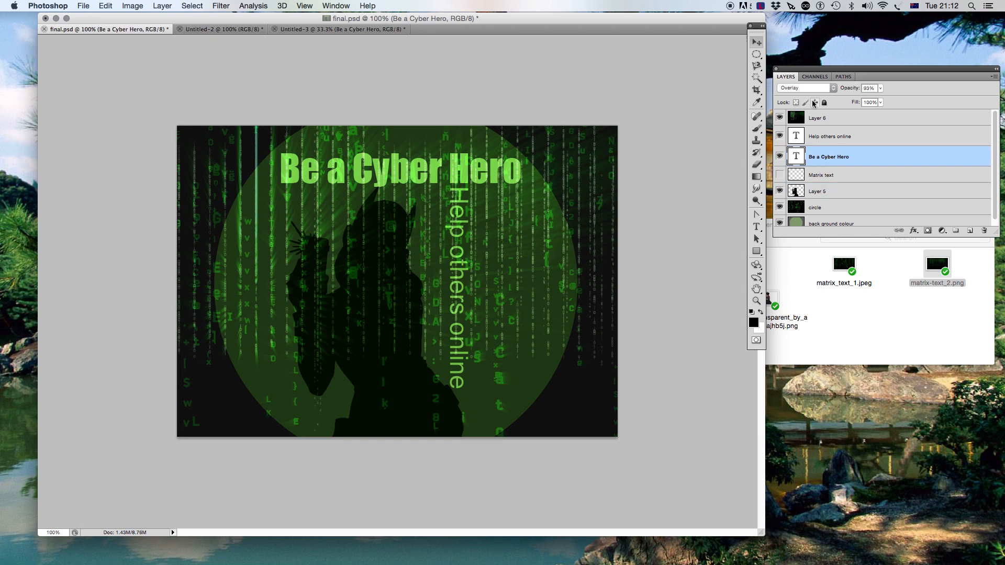
left_click(316, 32)
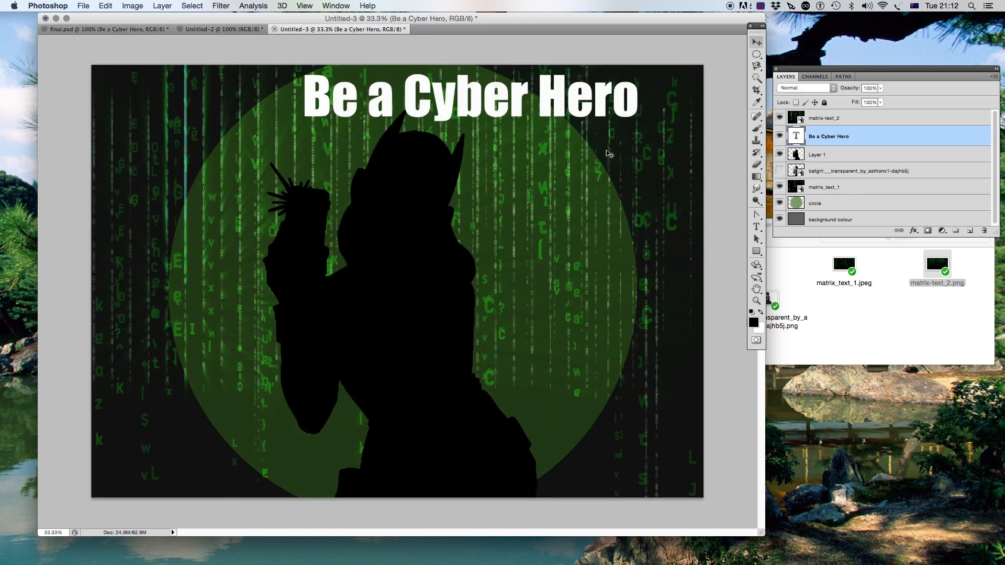
- Set the 'Be a Cyber Hero' layer's blend mode to Overlay and its opacity to 93%
left_click(832, 89)
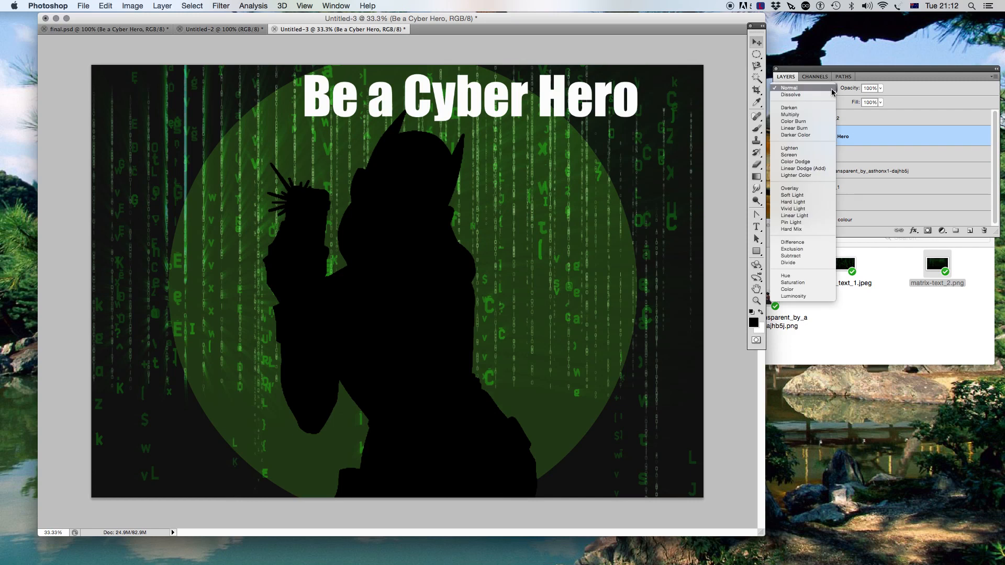
left_click(817, 189)
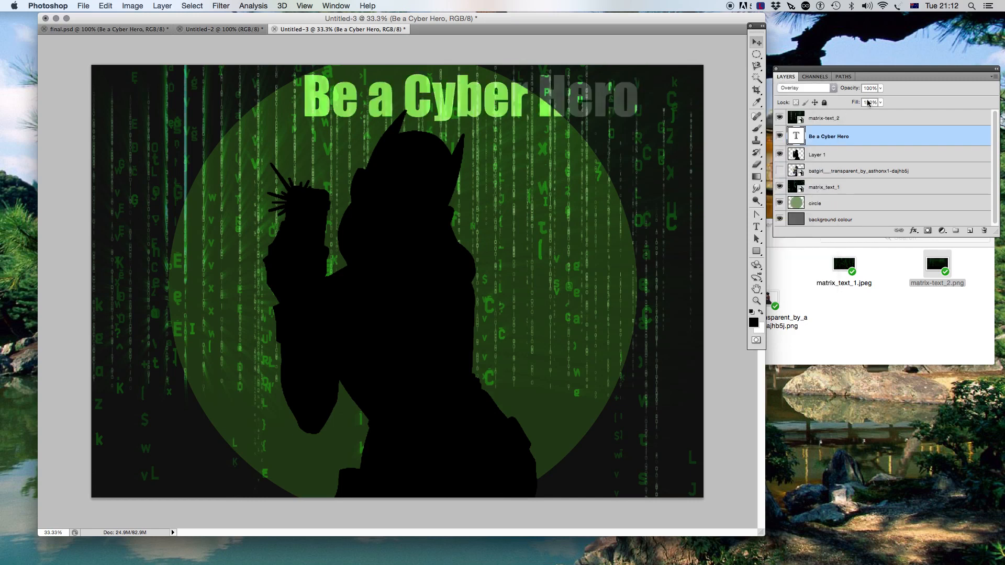
left_click(880, 89)
left_click_drag(872, 100, 878, 101)
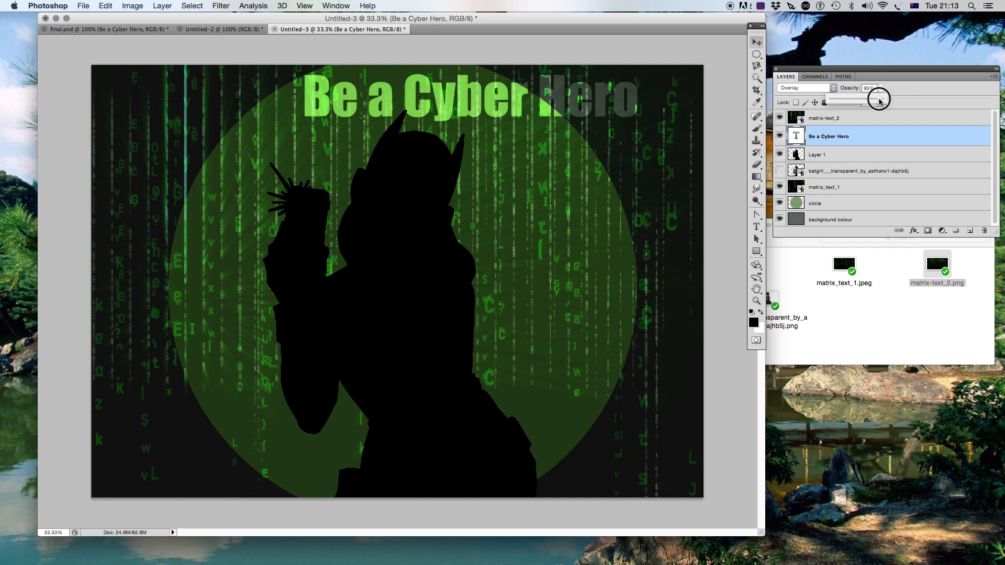
left_click_drag(878, 101, 879, 101)
- Compare the reference poster and final.psd with the working poster
left_click(191, 30)
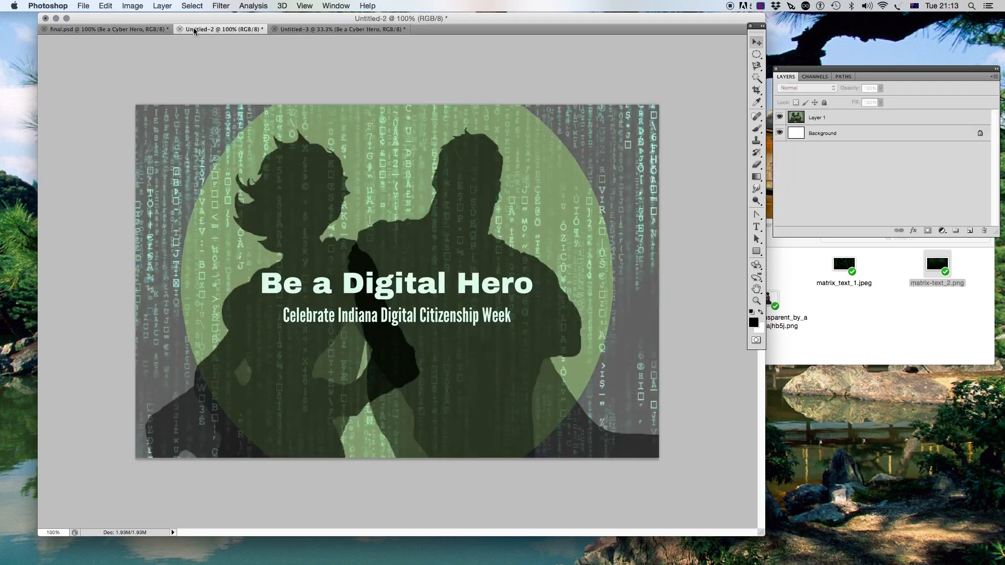
left_click(132, 30)
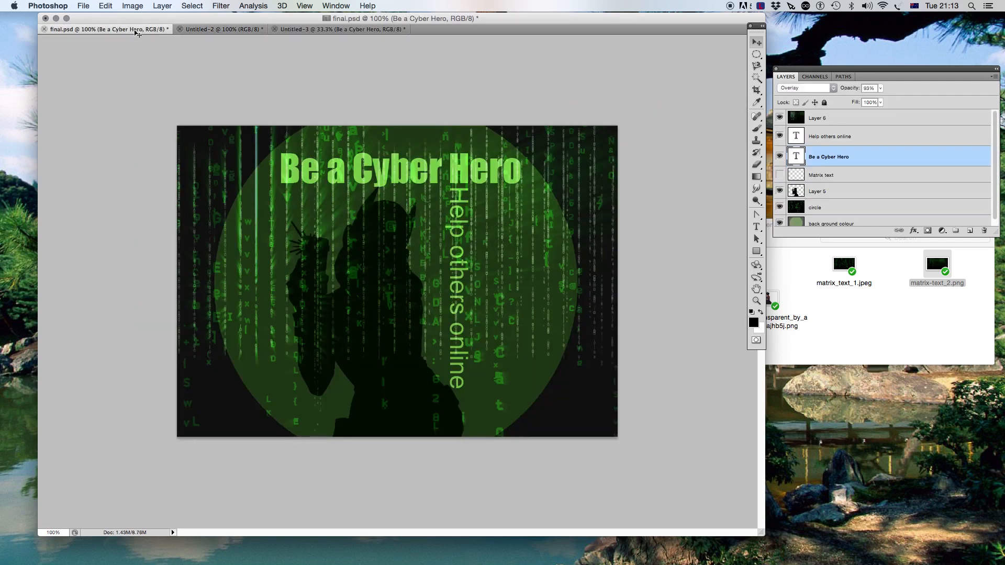
left_click(299, 30)
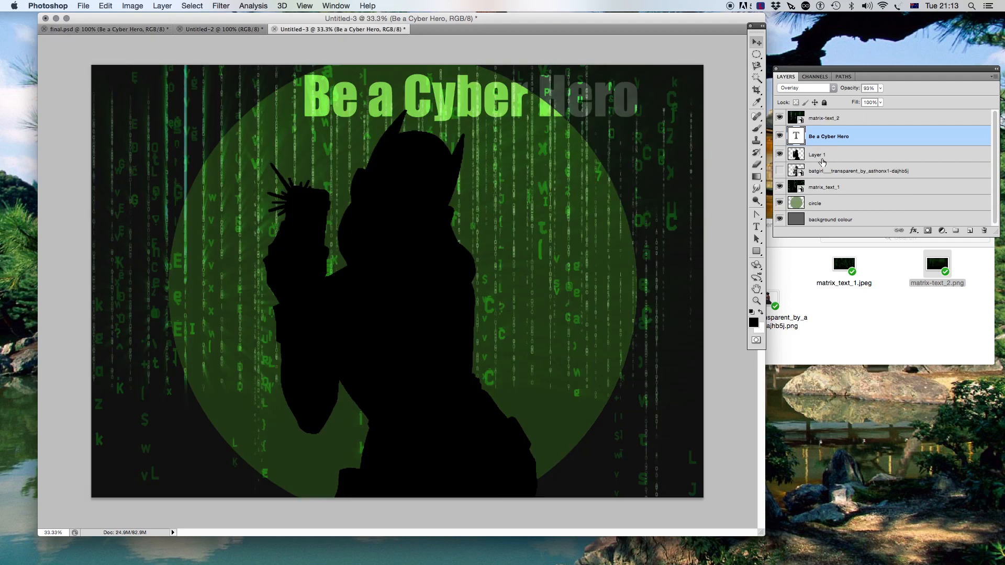
- Scale the silhouette figure down so its head sits below the headline
left_click(831, 154)
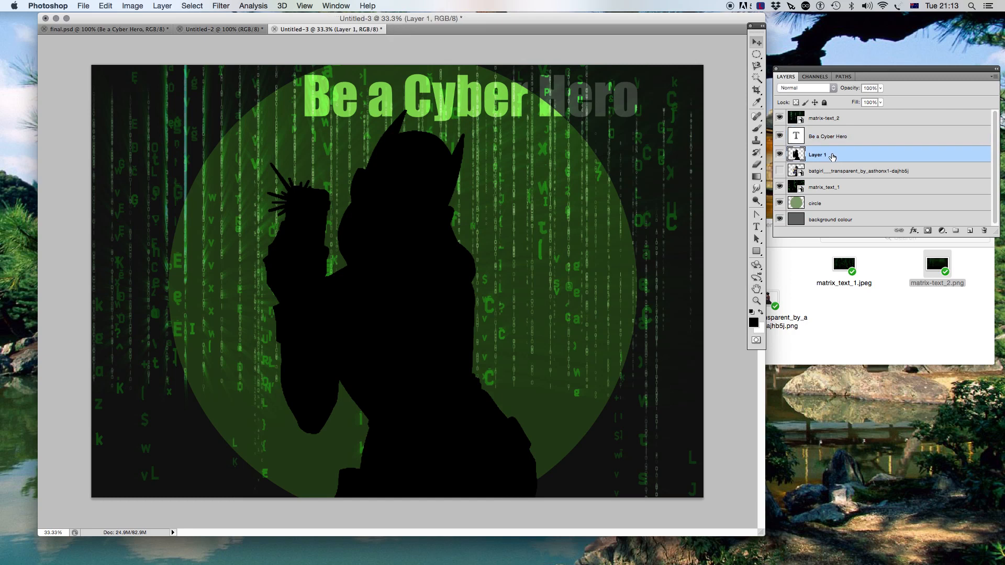
key("super+t")
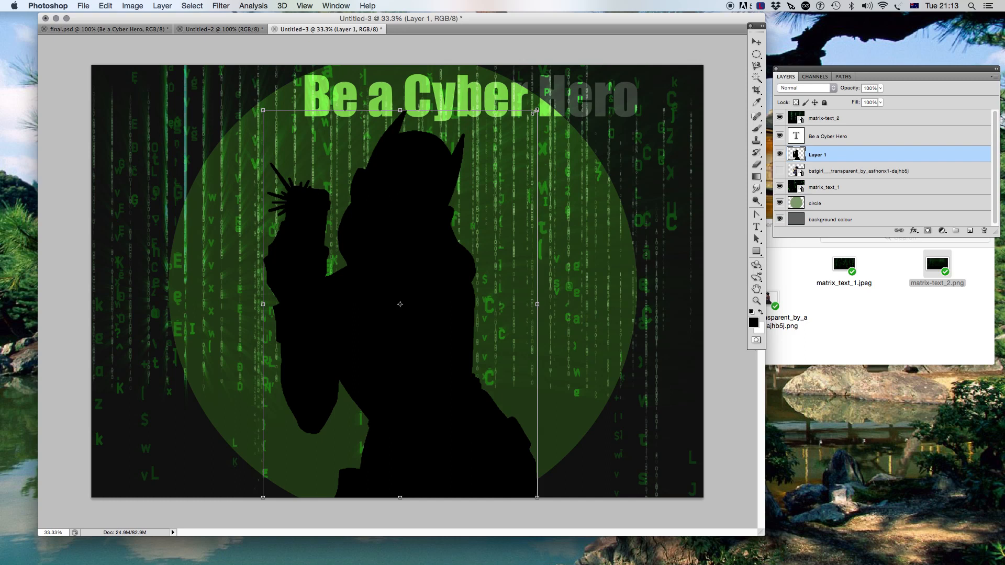
left_click_drag(537, 110, 500, 157)
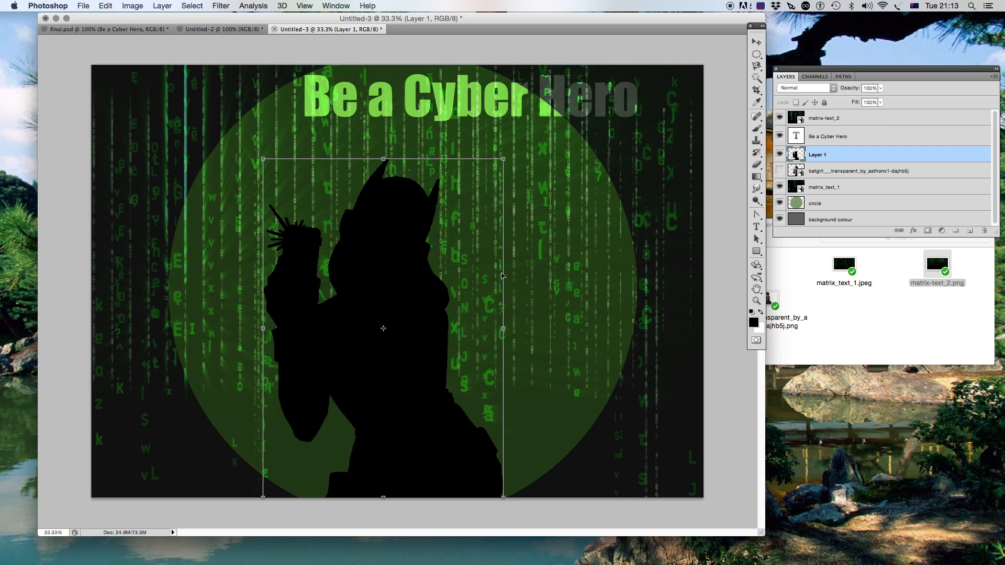
key("Return")
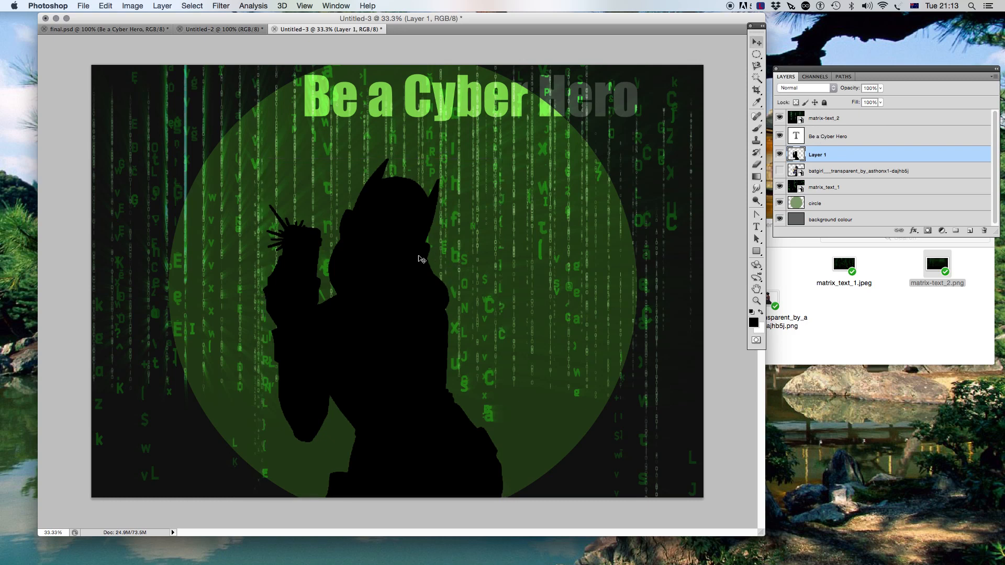
- Move the headline down so it overlaps the top of the figure's head, checking against final.psd
left_click(830, 143)
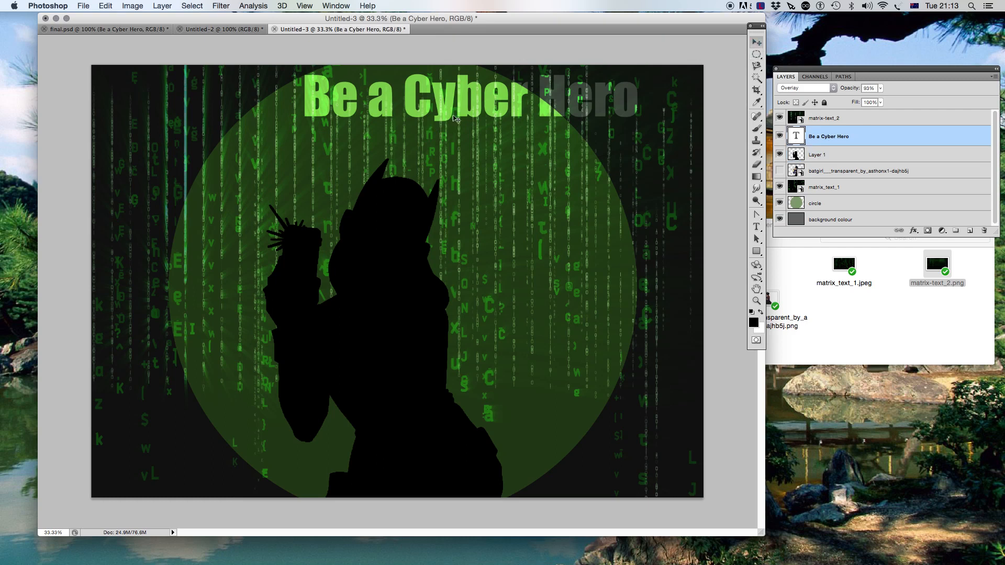
left_click_drag(455, 114, 390, 153)
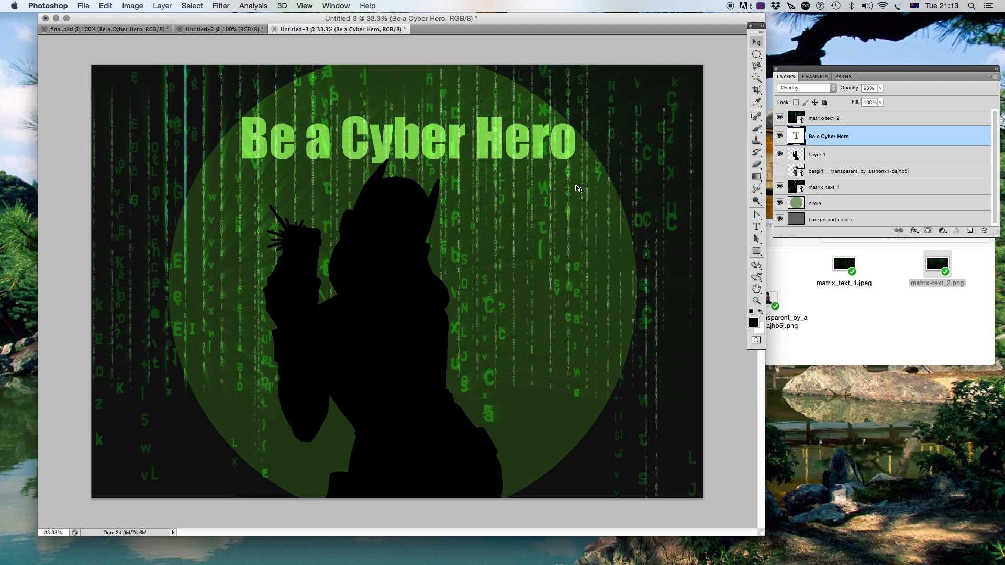
left_click_drag(446, 156, 449, 157)
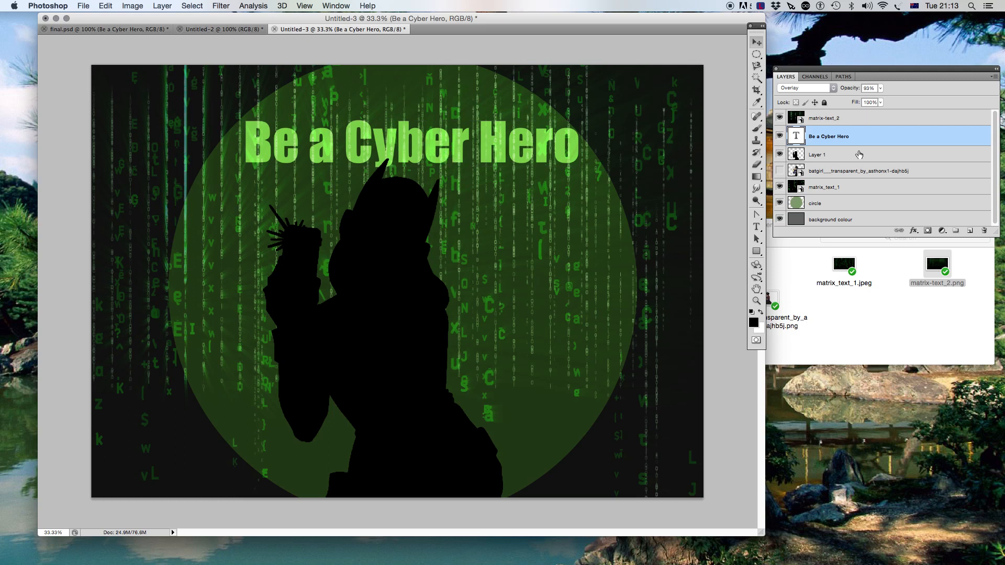
left_click(143, 31)
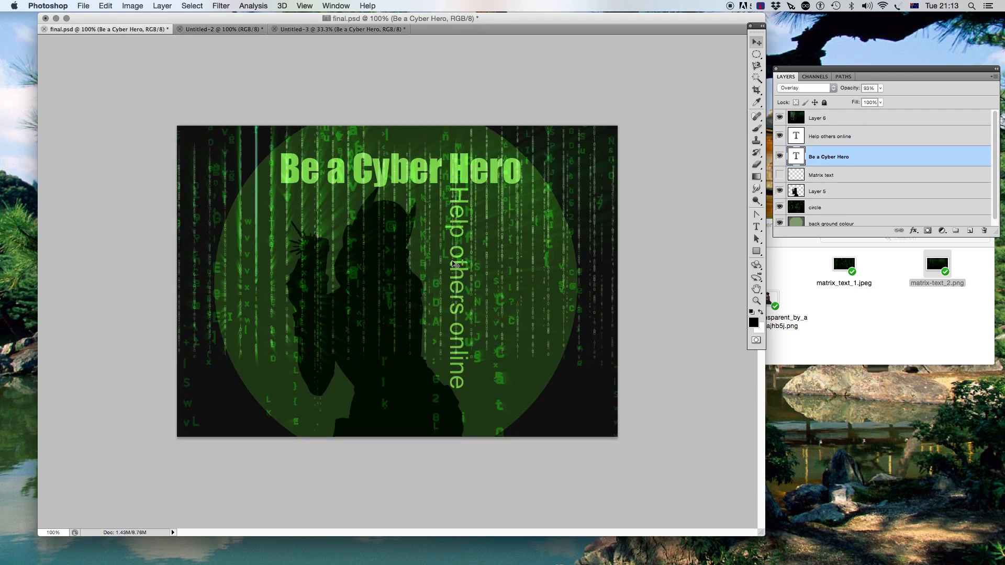
left_click(299, 31)
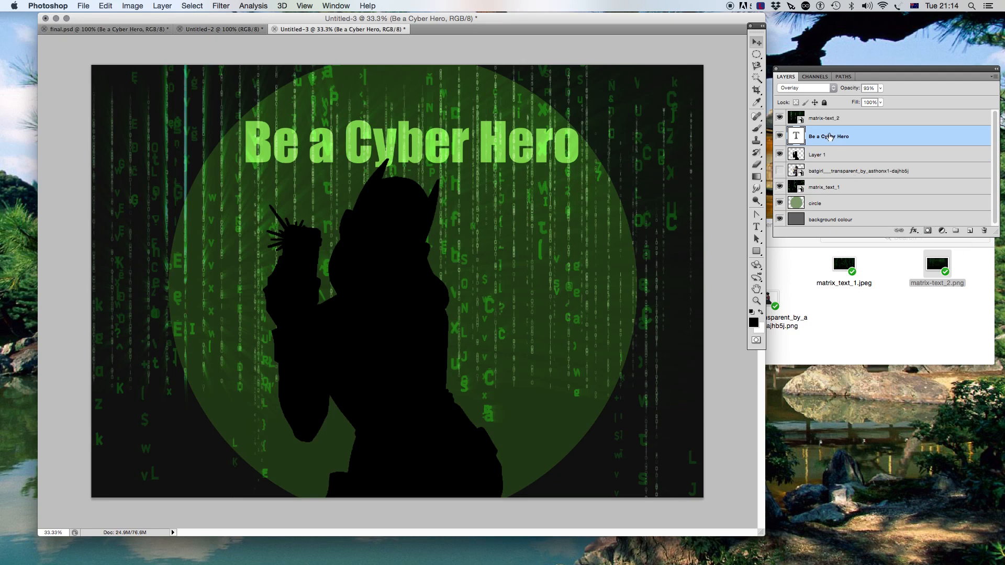
- Add a text layer reading 'Help others online' beneath the headline
left_click(755, 228)
left_click(497, 194)
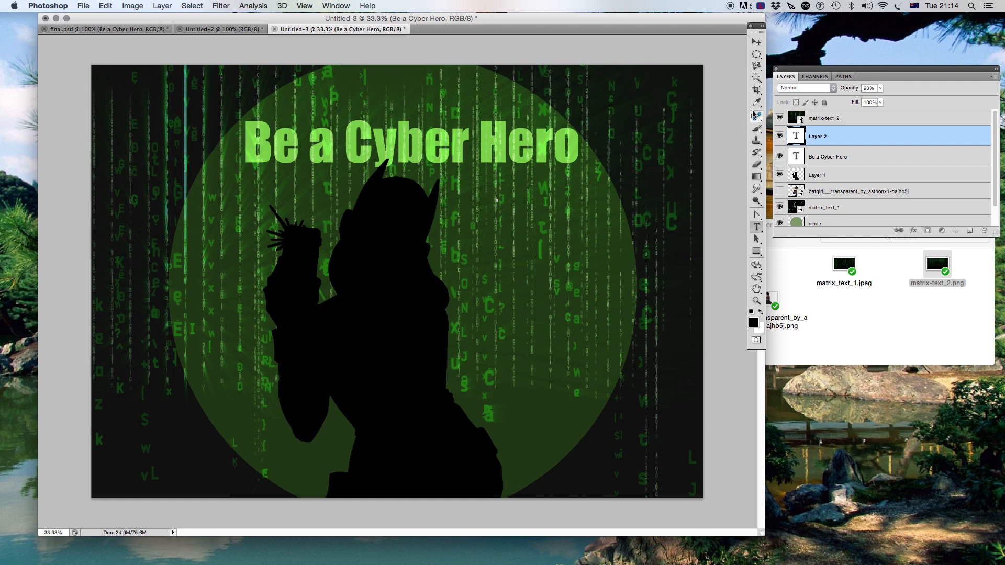
type("Help others online")
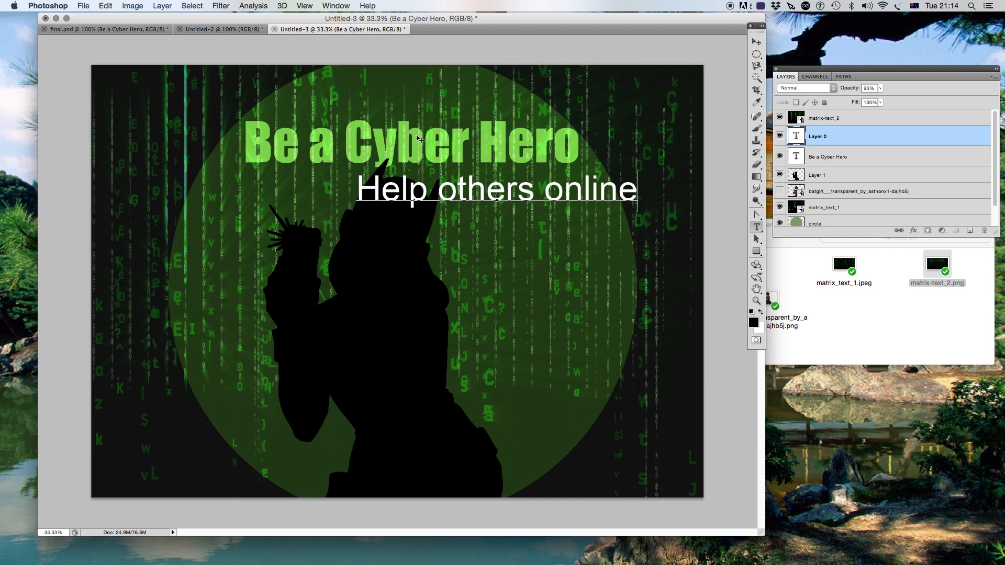
left_click(840, 156)
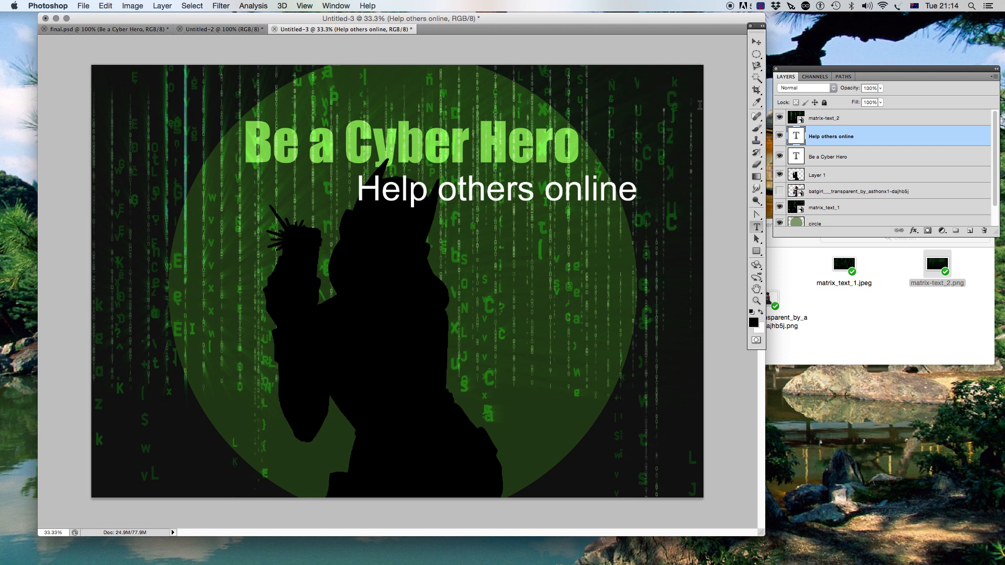
- Rotate the 'Help others online' text 90 degrees clockwise so it runs vertically
left_click(103, 7)
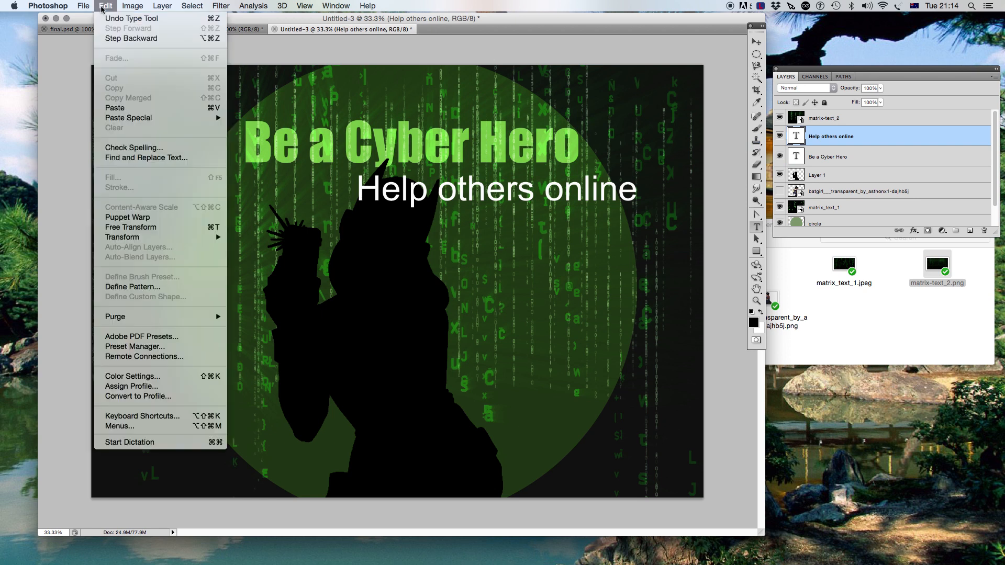
mouse_move(207, 239)
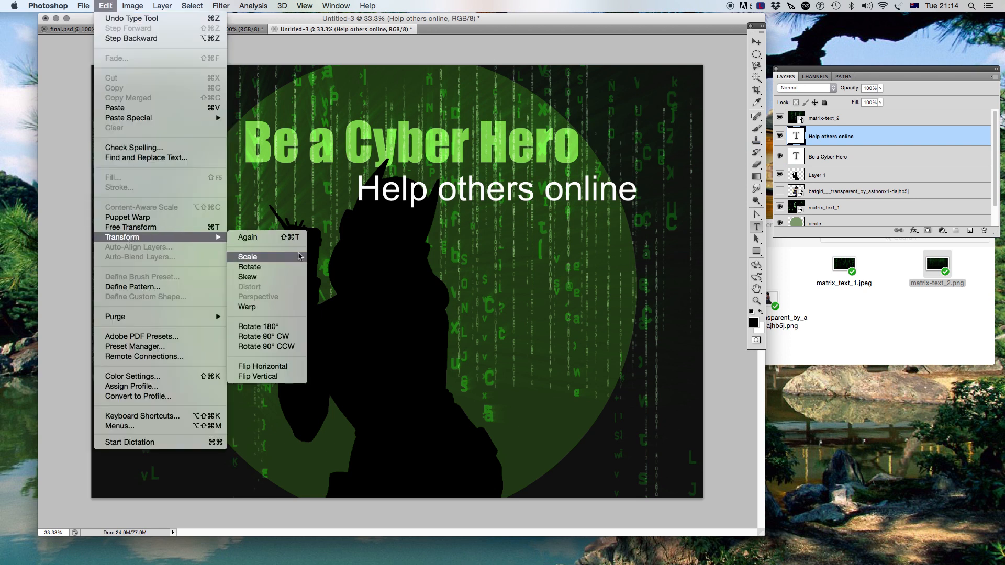
left_click(277, 267)
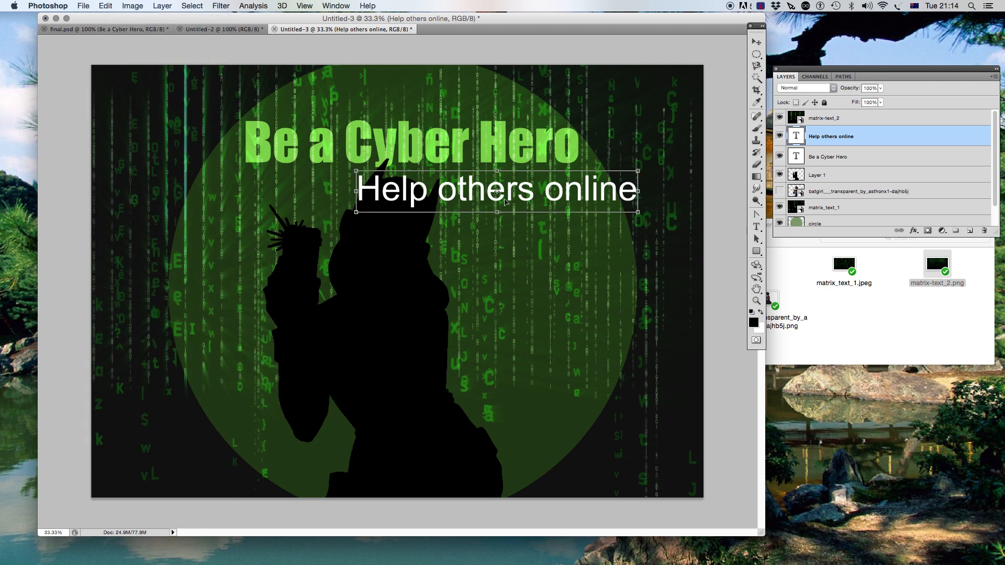
left_click_drag(643, 173, 510, 267)
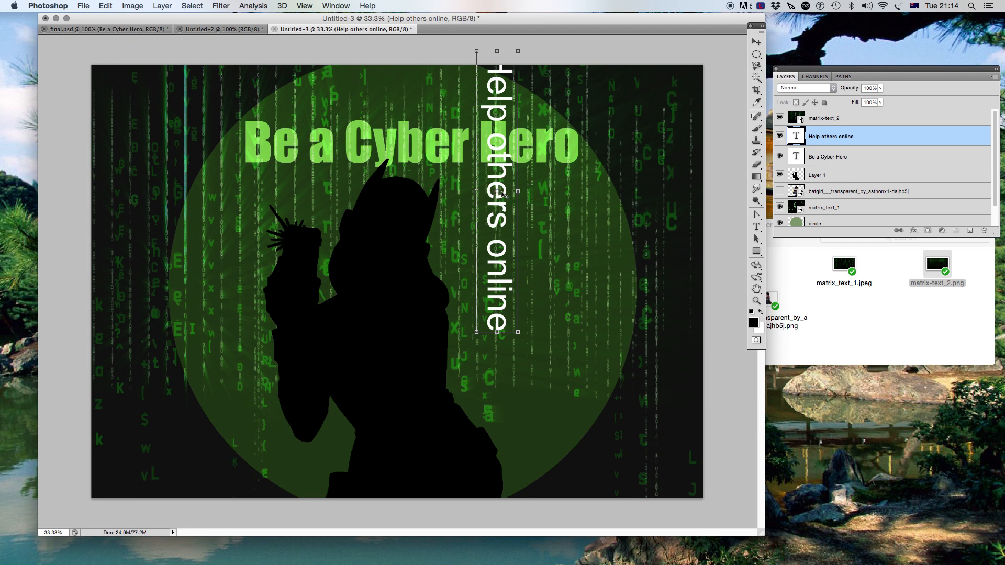
key("Return")
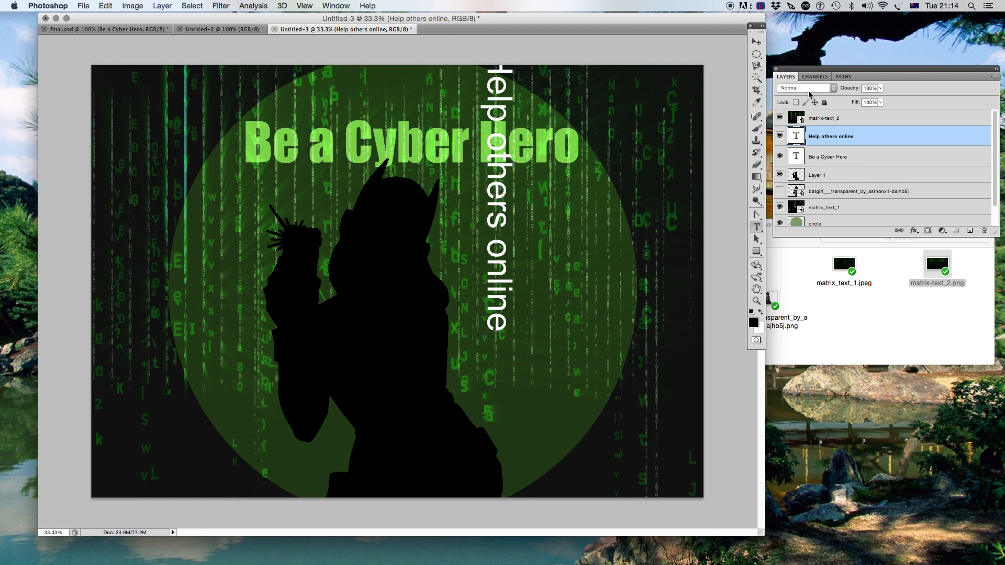
- Move the vertical 'Help others online' text down and slightly left, beside the figure below the headline
left_click(757, 42)
left_click_drag(495, 105, 498, 213)
key("Left")
key("Left")
key("Left")
key("Left")
key("Left")
key("Left")
key("Left")
key("Left")
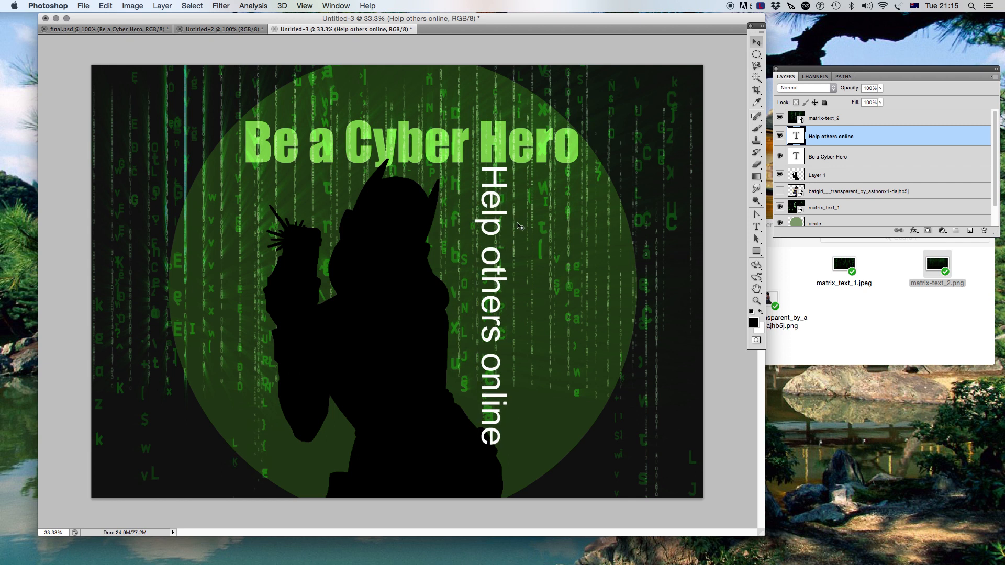
key("Left")
key("Left")
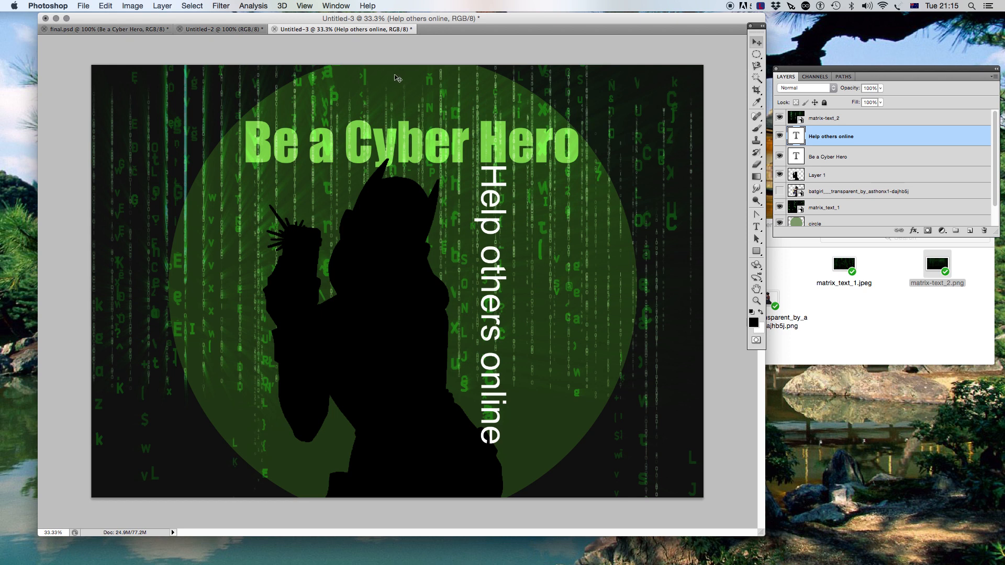
- Check the blending settings of the 'Help others online' layer in final.psd
left_click(190, 29)
left_click(133, 29)
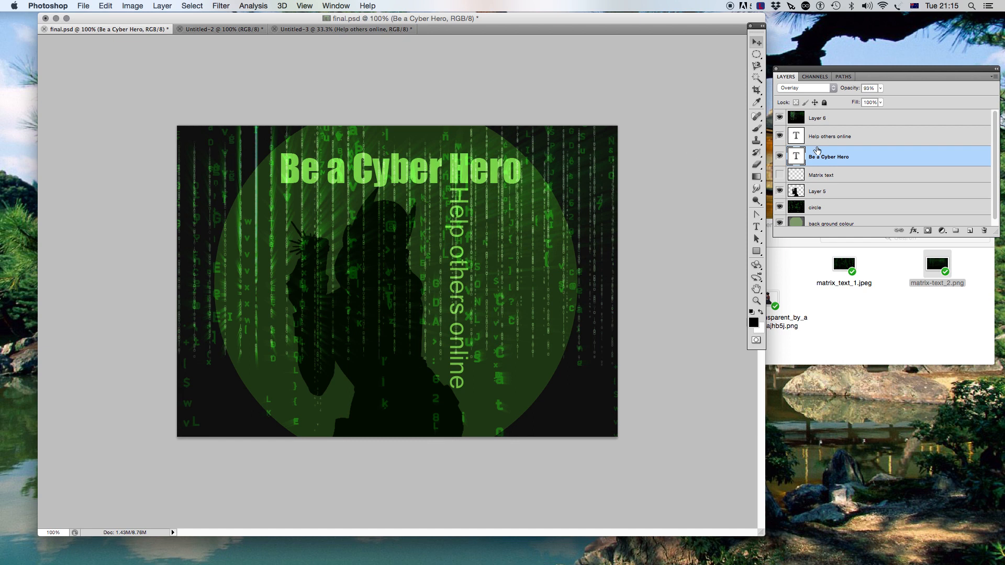
left_click(830, 138)
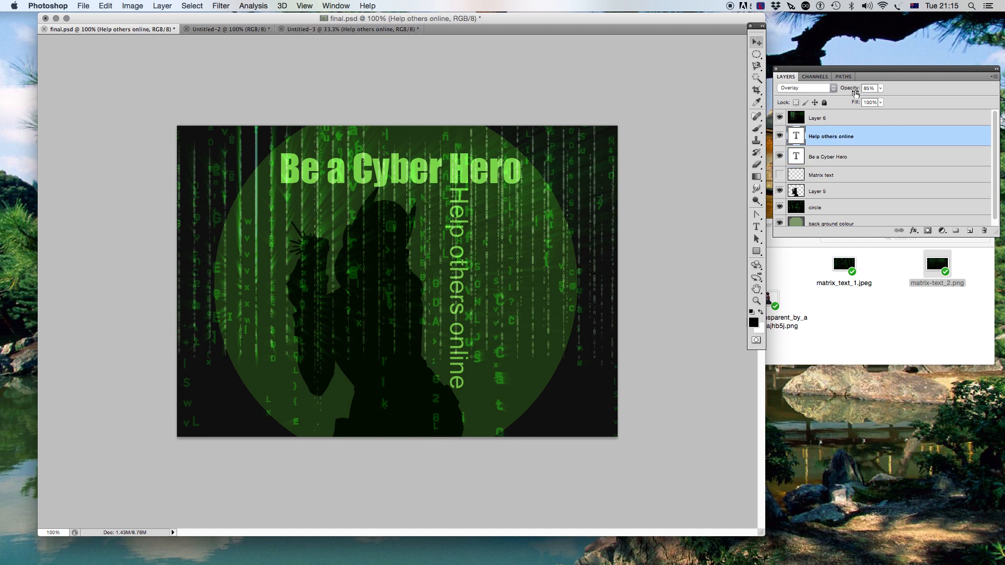
left_click(345, 30)
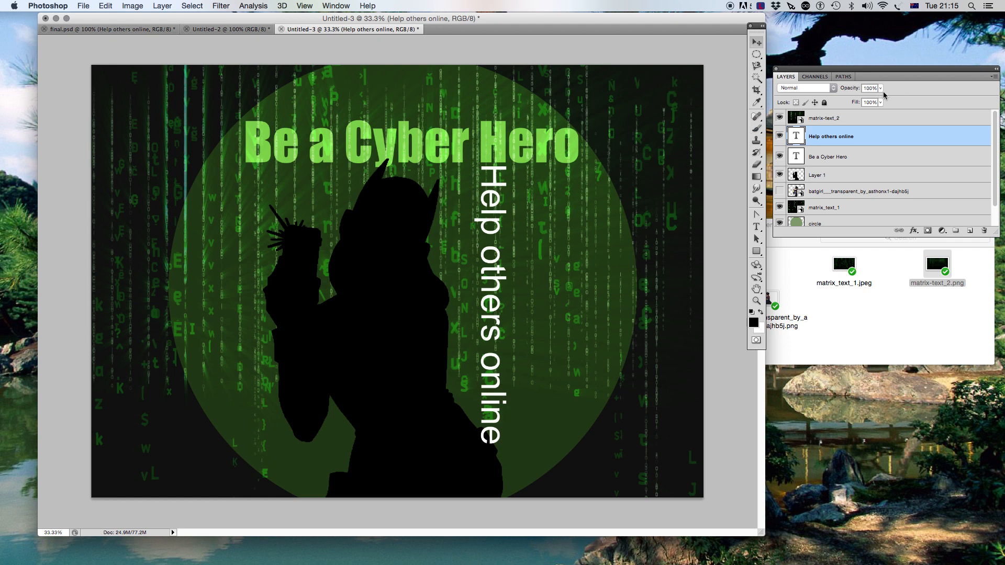
- Set the 'Help others online' layer's blend mode to Overlay and its opacity to 92%
left_click(827, 89)
left_click(812, 189)
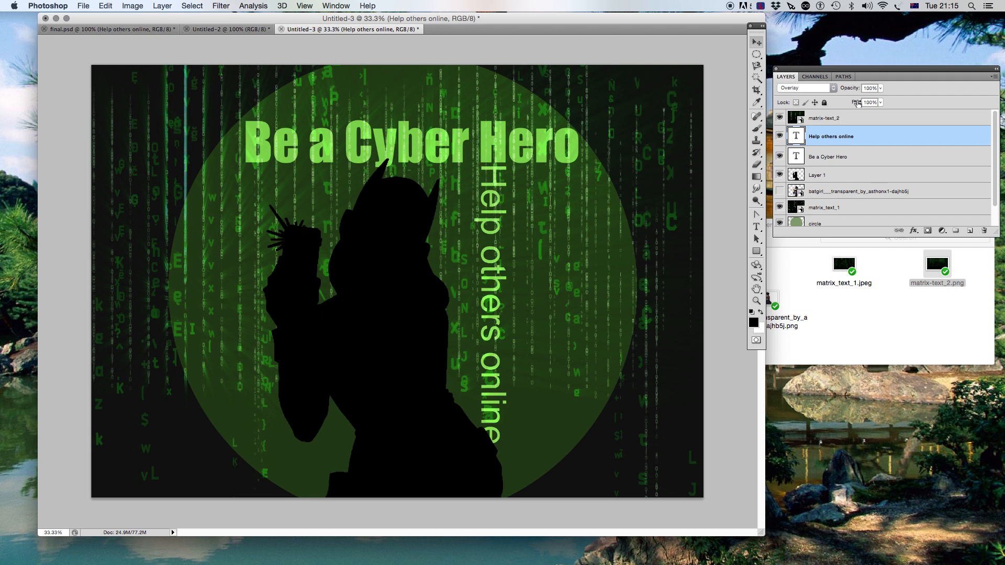
left_click(880, 89)
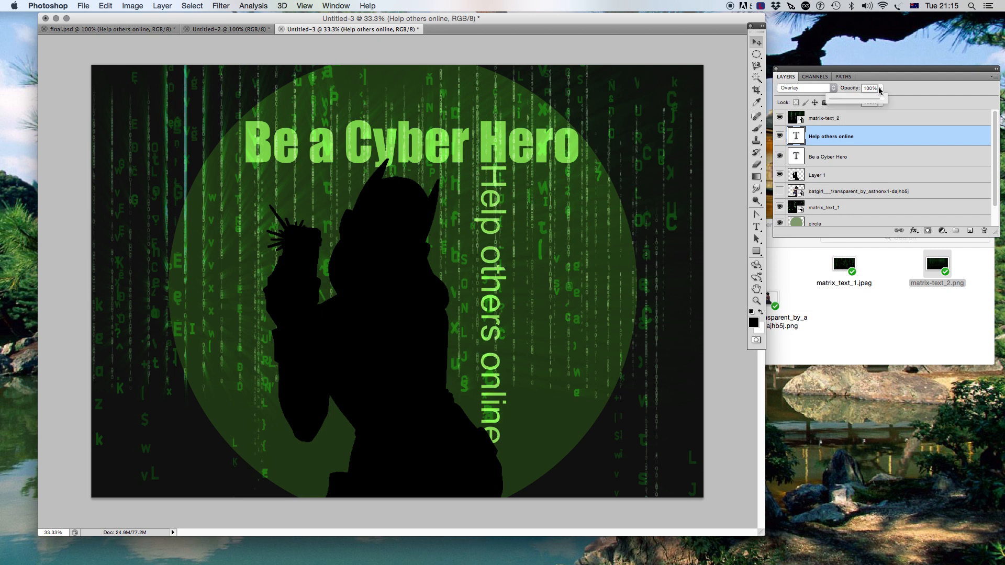
left_click_drag(872, 102, 878, 102)
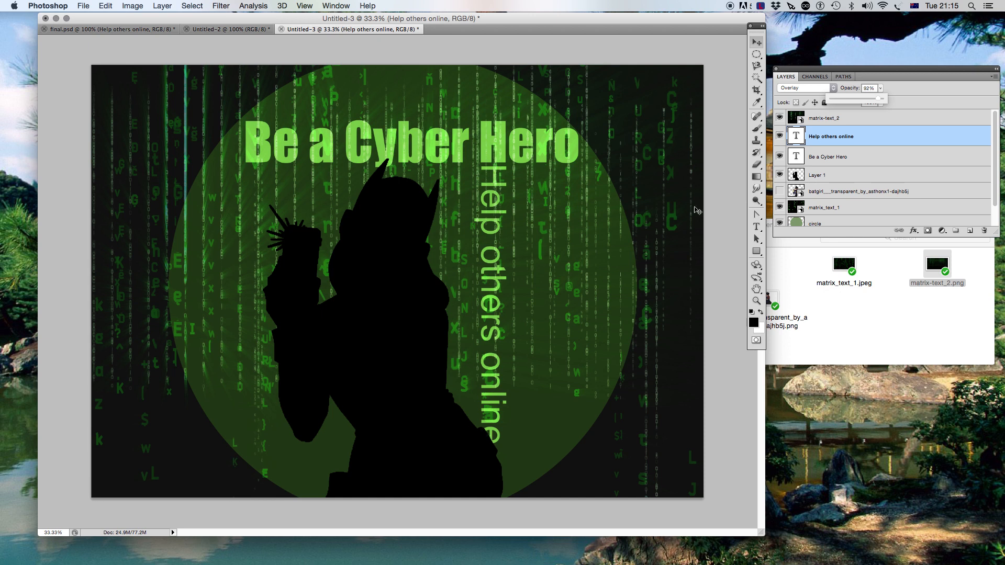
- Nudge the silhouette figure slightly left and down, then compare with the reference poster
left_click(811, 178)
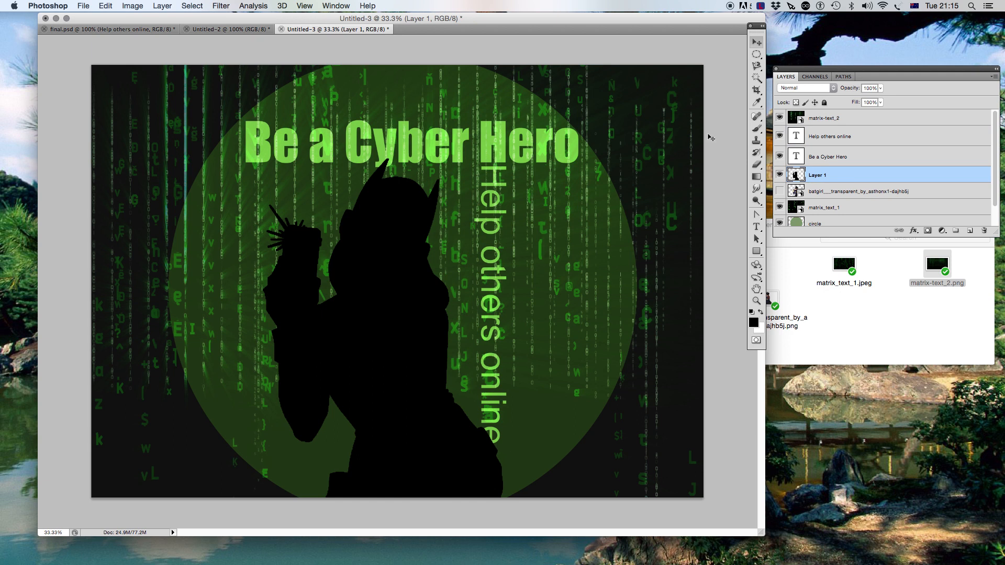
left_click_drag(414, 289, 404, 294)
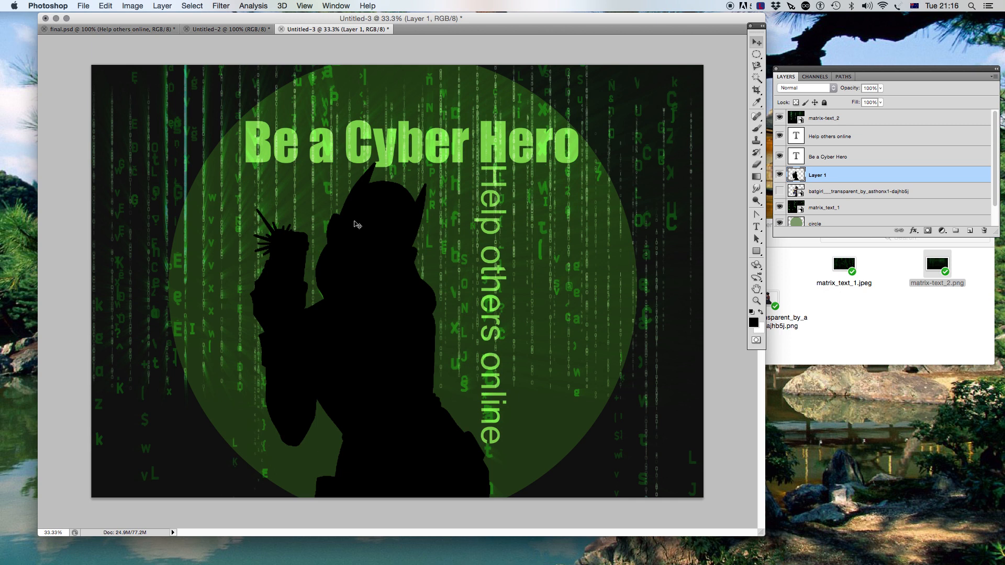
left_click(230, 30)
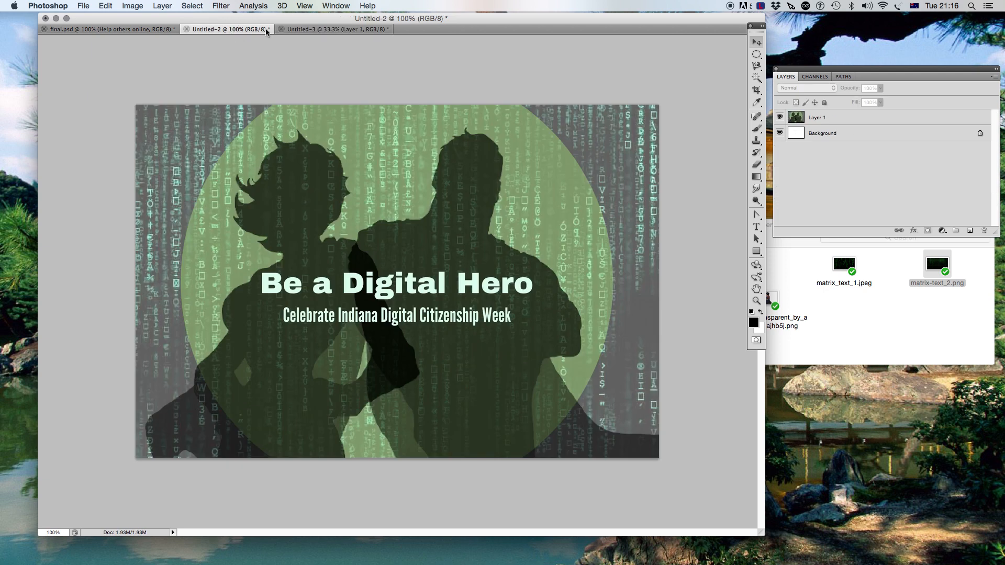
left_click(302, 31)
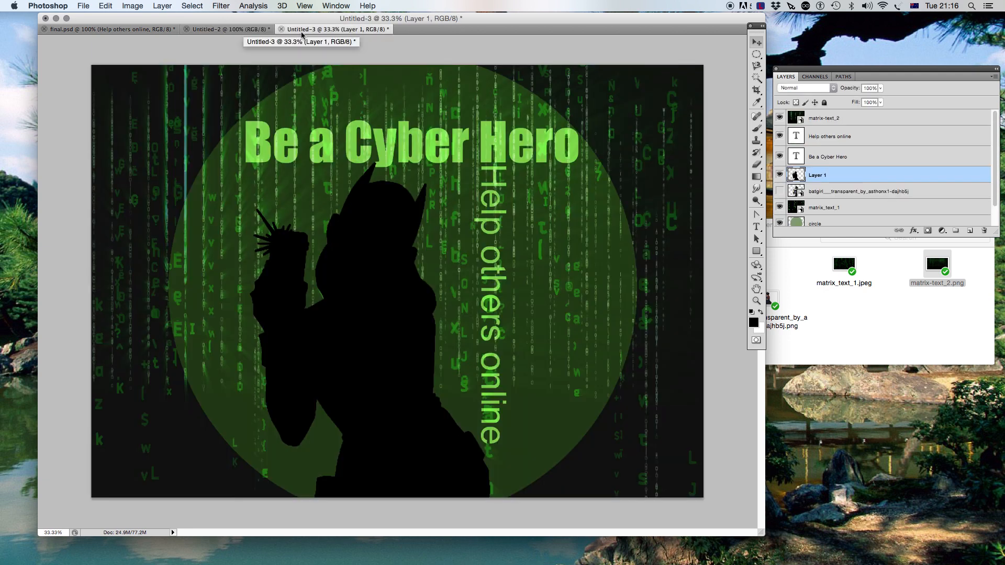